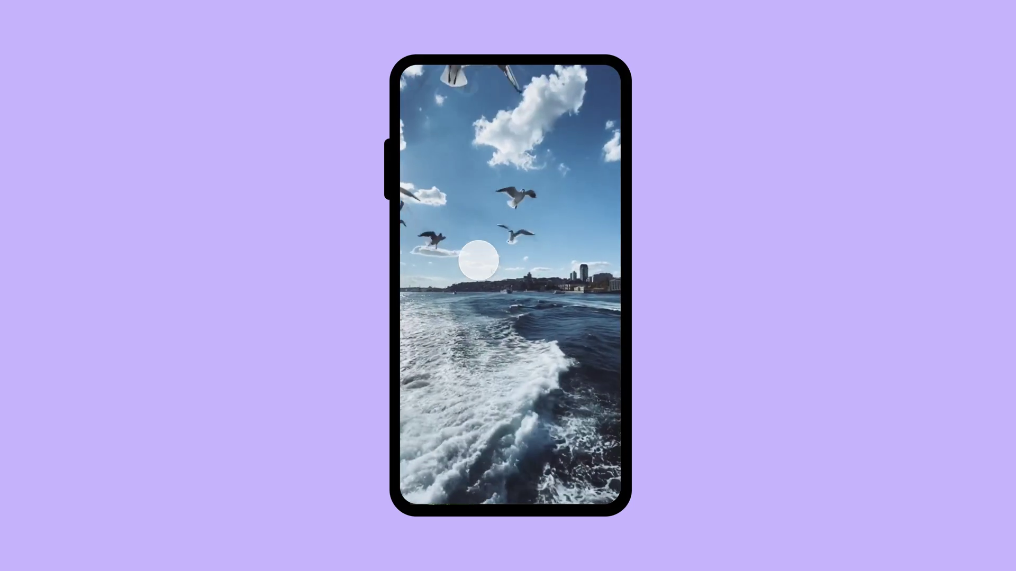
Step: Pause and resume the seagull video, then paste videos into the grey square and zigzag shape
left_click(487, 300)
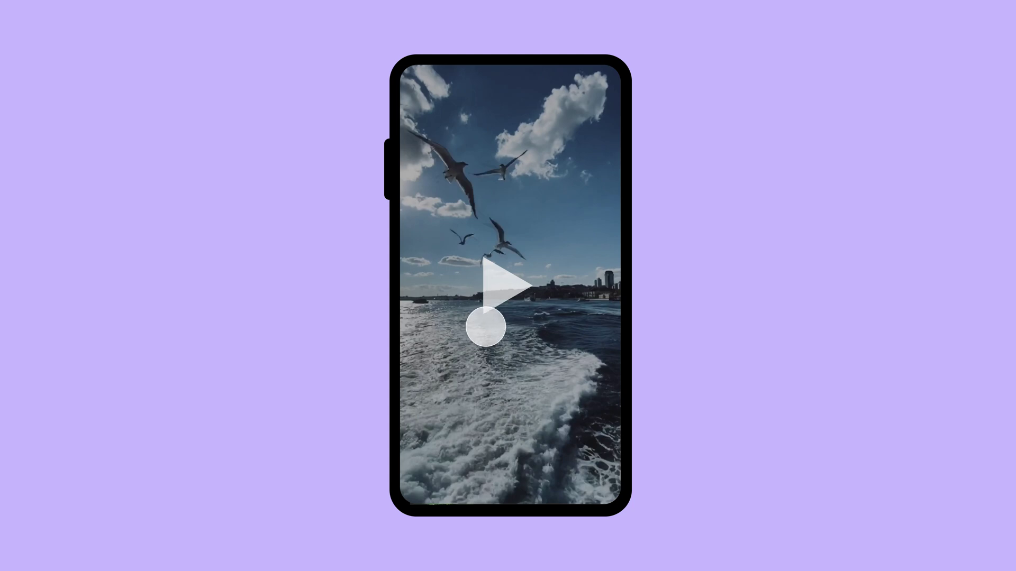
left_click(498, 312)
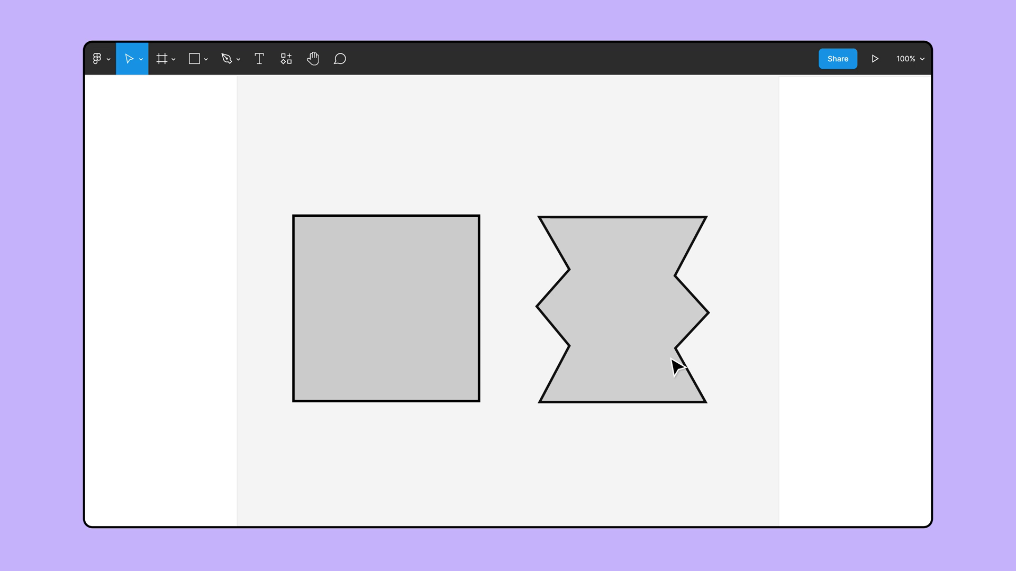
key("ctrl+v")
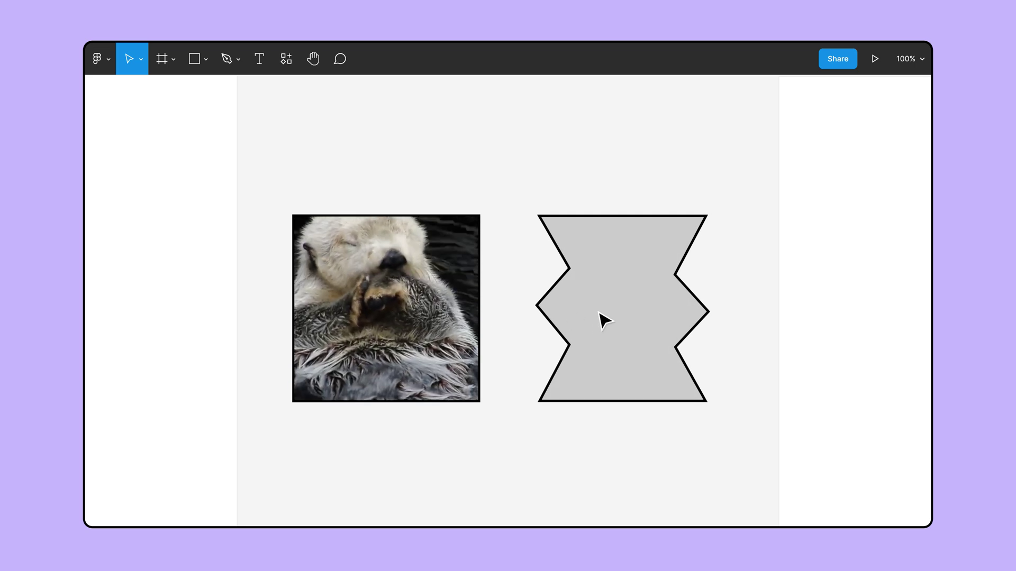
key("ctrl+v")
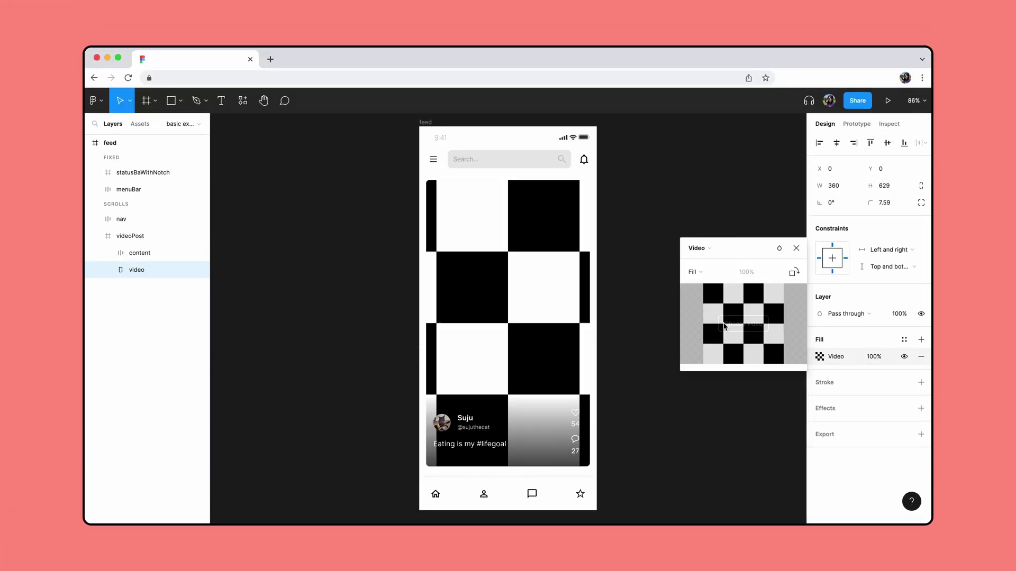
Step: Load a chosen video file into the layer and set it to crop within its frame
left_click(725, 326)
double_click(463, 228)
left_click(695, 272)
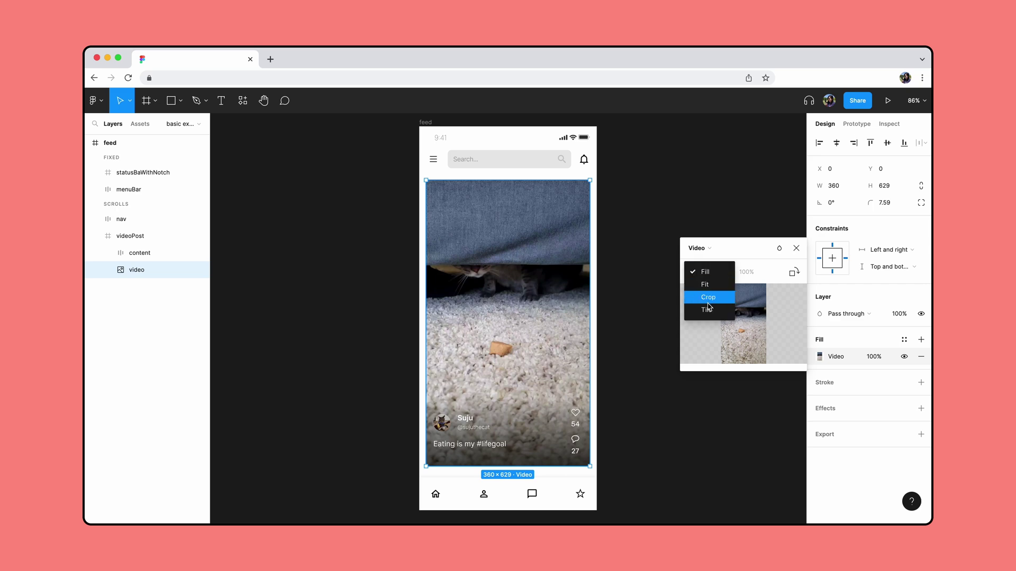
left_click(708, 299)
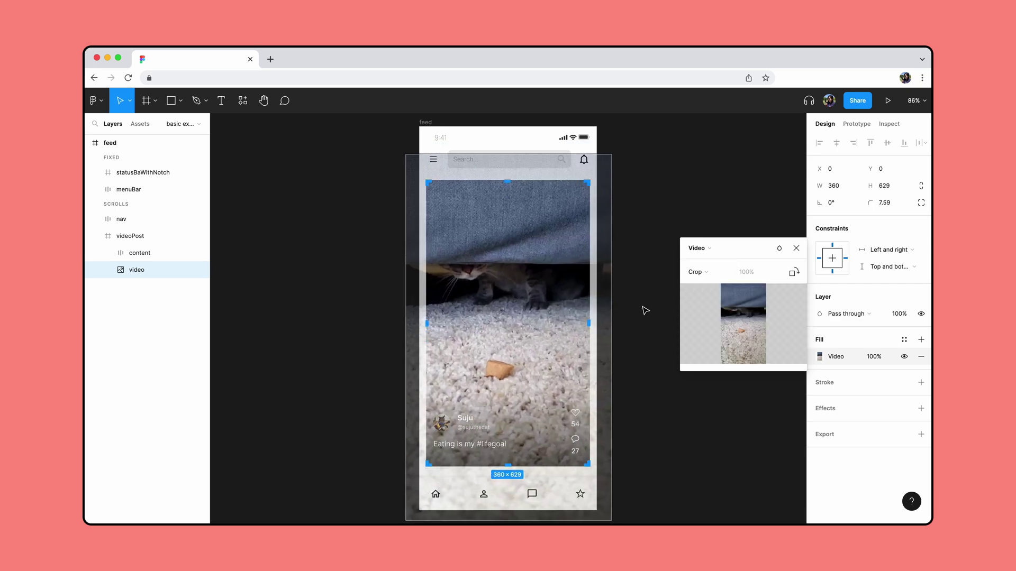
key("Escape")
key("Escape")
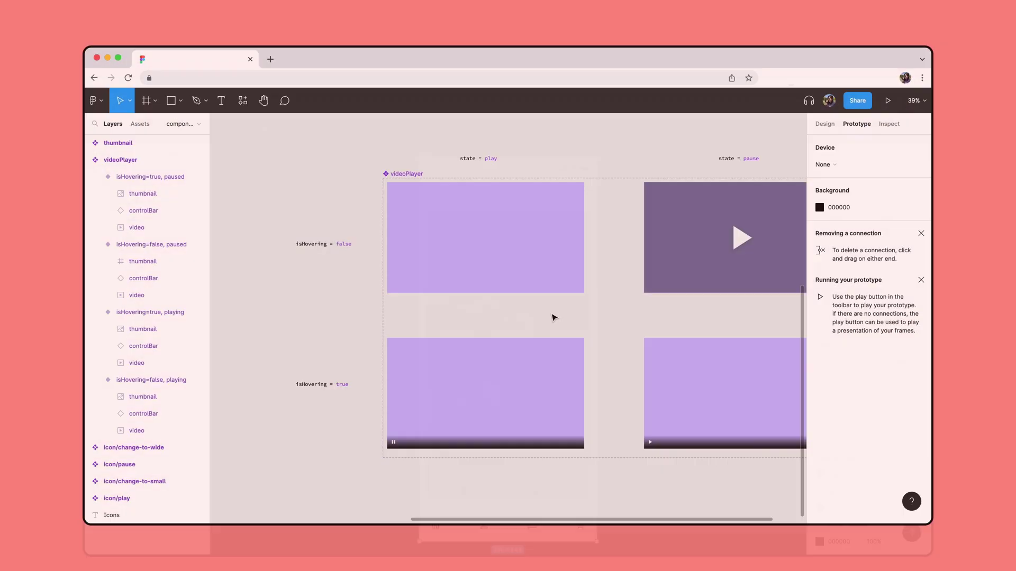
Step: Connect the top videoPlayer variant to the hovering variant with Mouse enter and Smart animate
left_click_drag(485, 292, 487, 339)
left_click(718, 190)
left_click(714, 263)
left_click(720, 362)
left_click(751, 386)
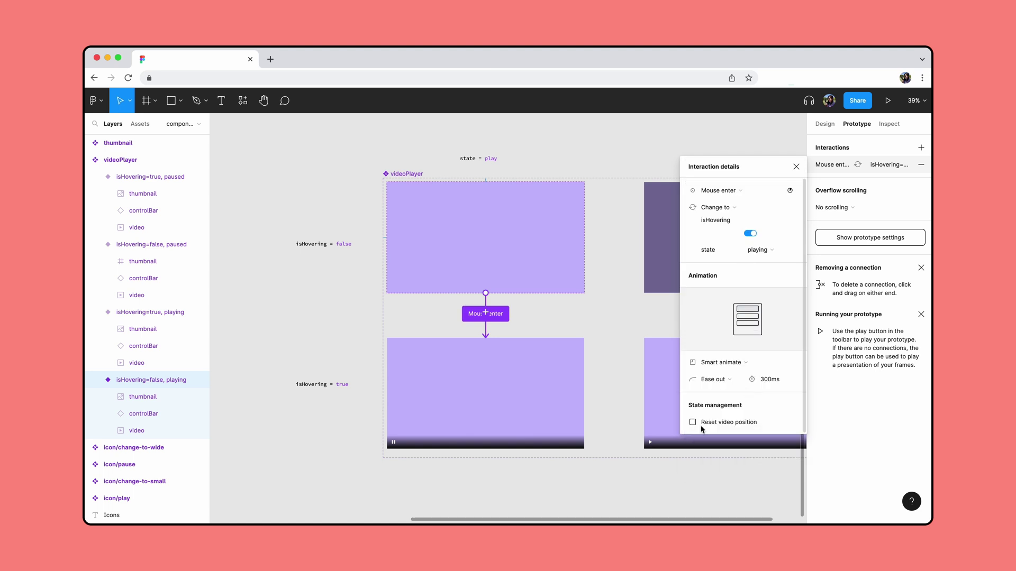
left_click(499, 344)
Step: Connect the hovering variant back to the top variant using a Mouse leave trigger
left_click_drag(494, 338, 489, 292)
left_click(718, 191)
left_click(742, 272)
key("Escape")
left_click_drag(638, 312, 551, 311)
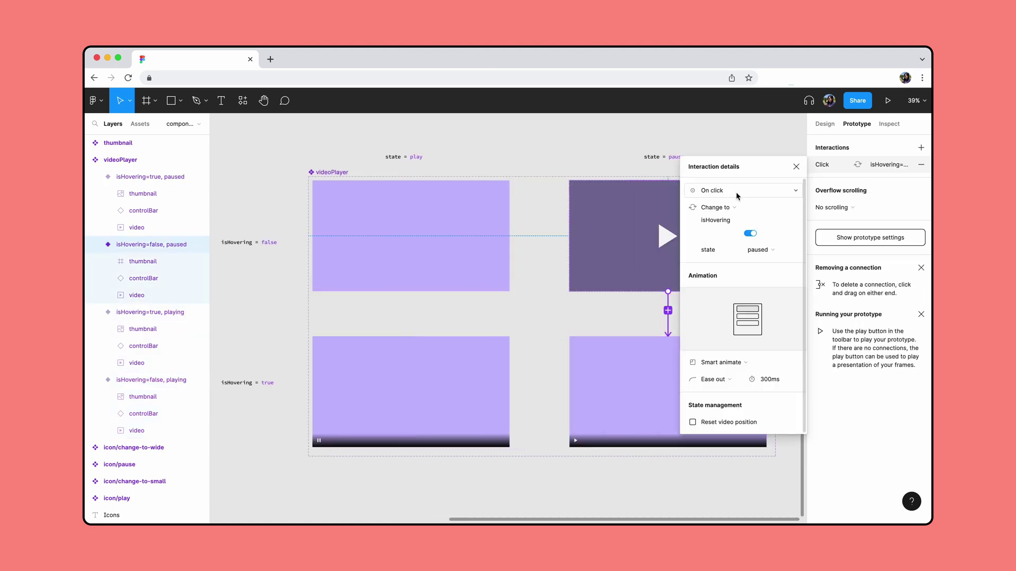
key("Escape")
left_click(664, 310)
left_click(714, 188)
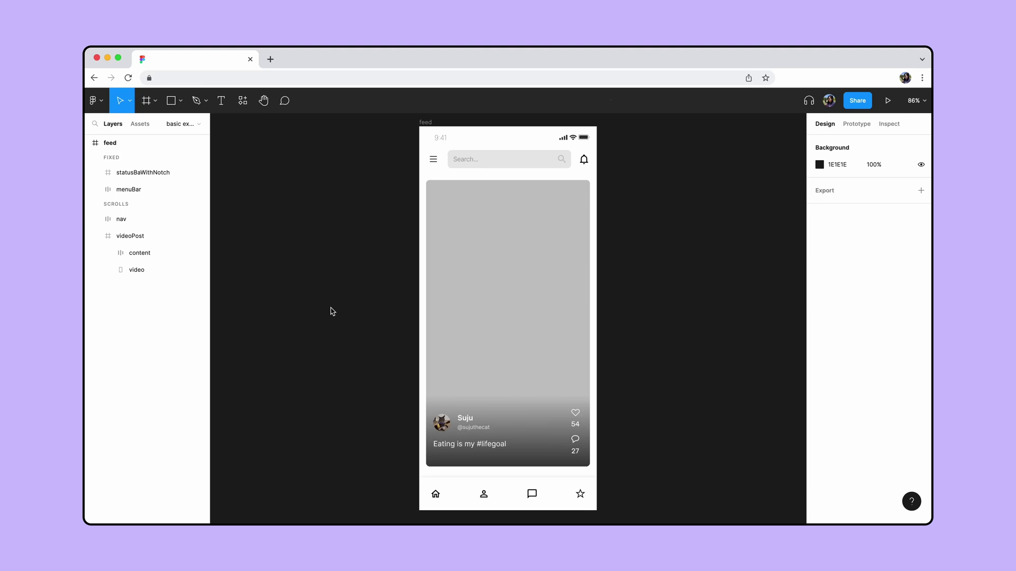
Step: Switch the feed video layer's fill from Solid to Video and load basic-video.mp4
left_click(156, 270)
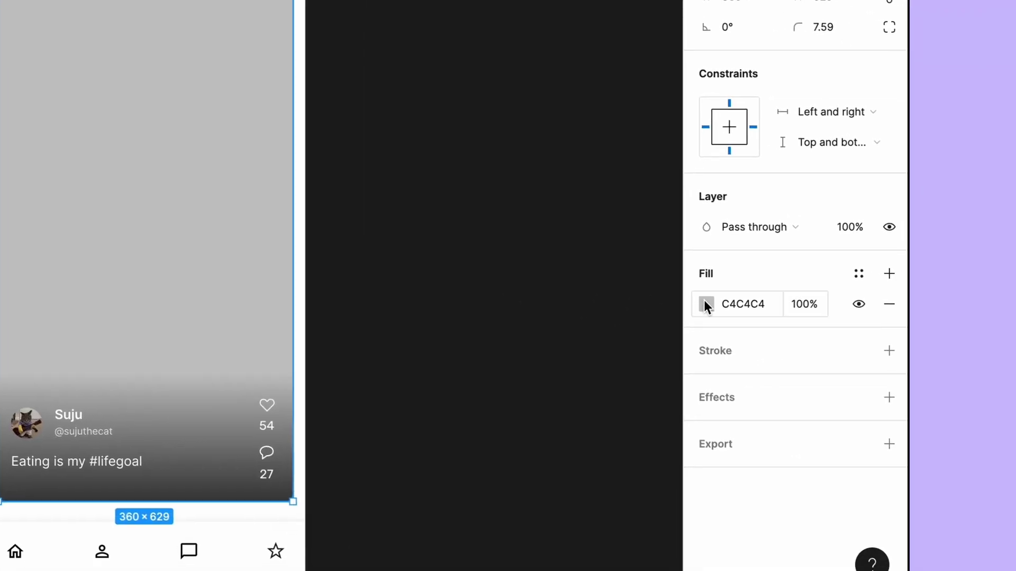
left_click(704, 301)
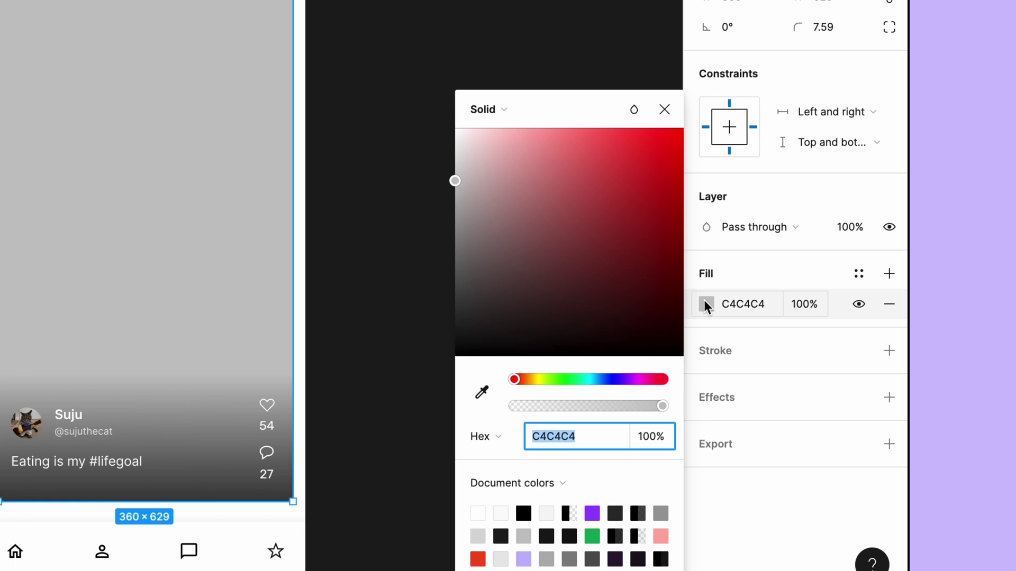
left_click(517, 116)
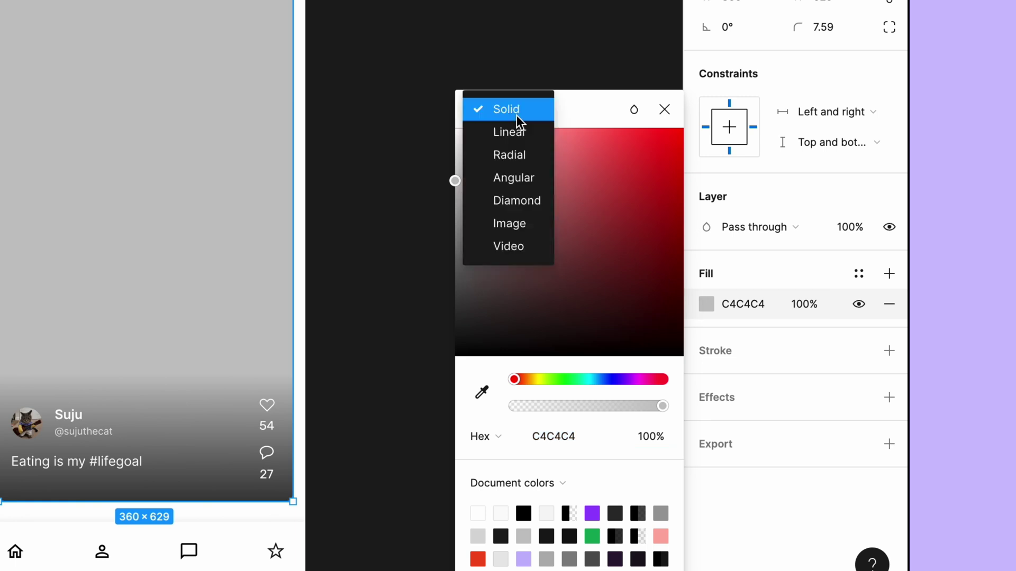
left_click(534, 244)
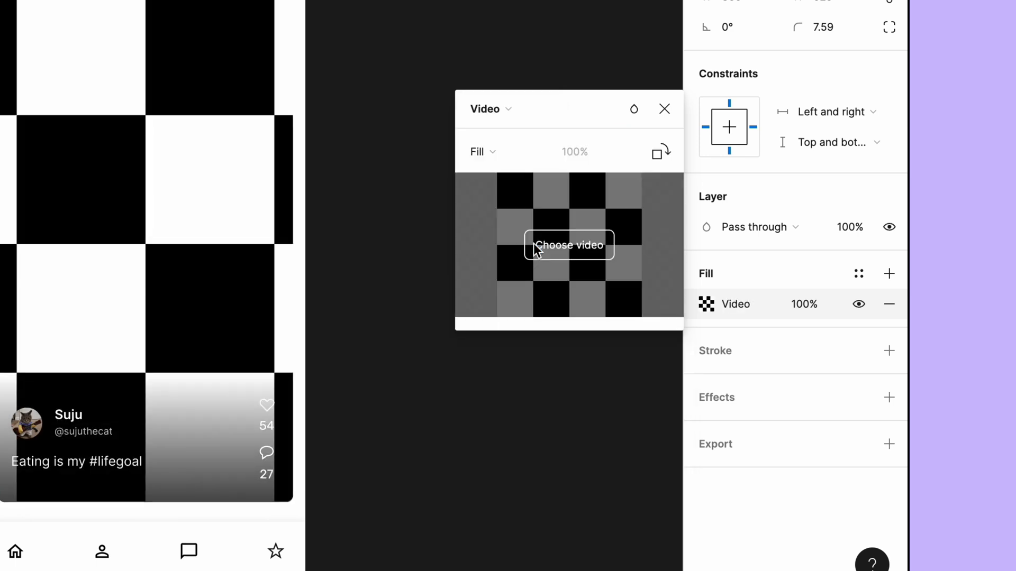
left_click(572, 252)
left_click(44, 67)
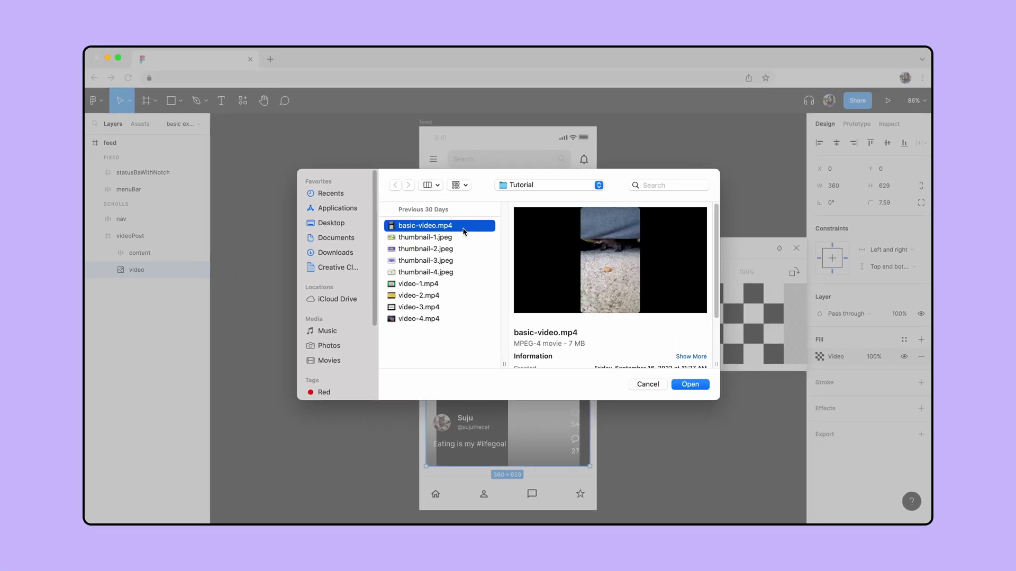
left_click(680, 384)
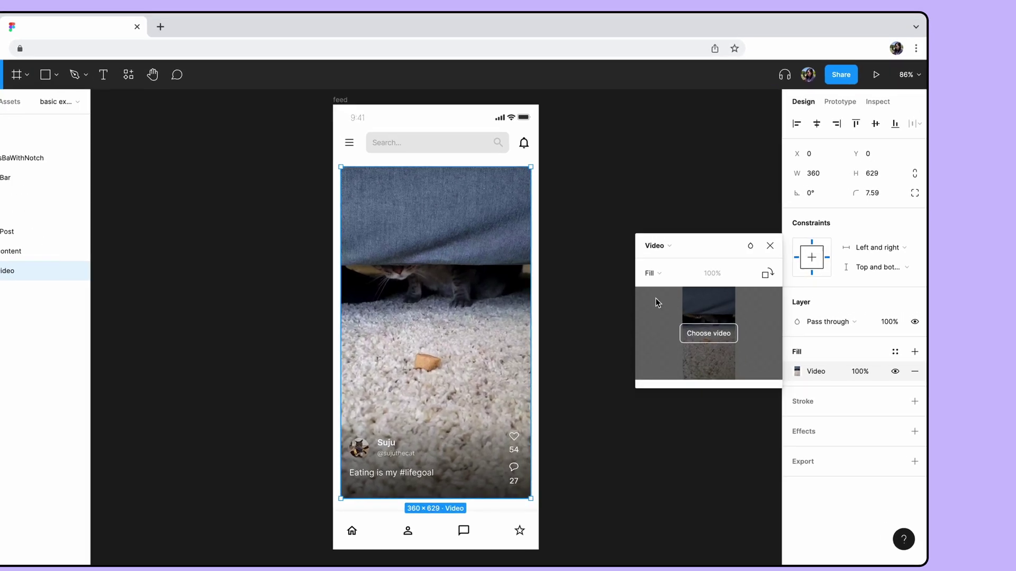
Step: Set the cat video fill to Crop, enlarging and shifting the clip slightly down within it
left_click(692, 272)
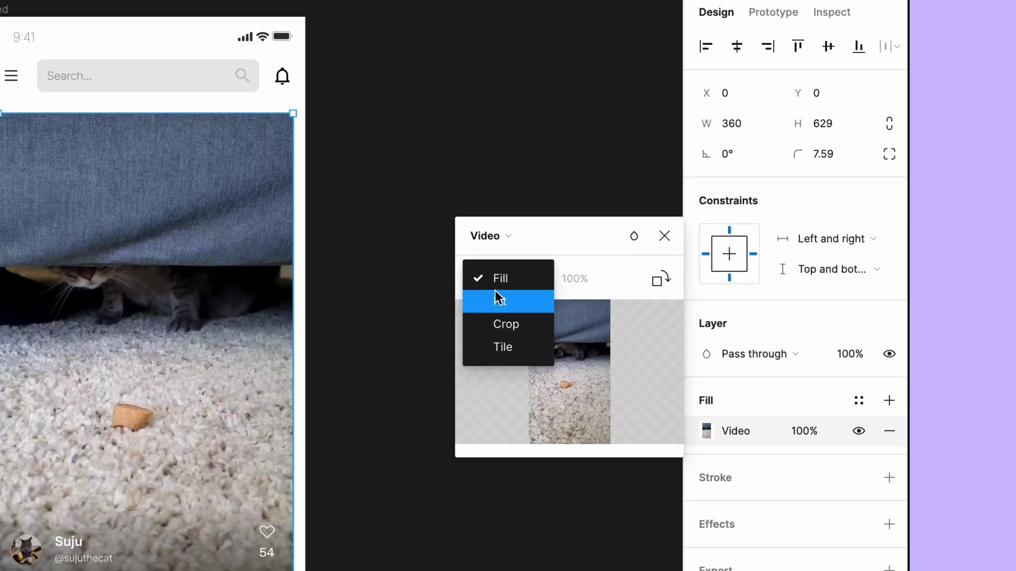
left_click(505, 331)
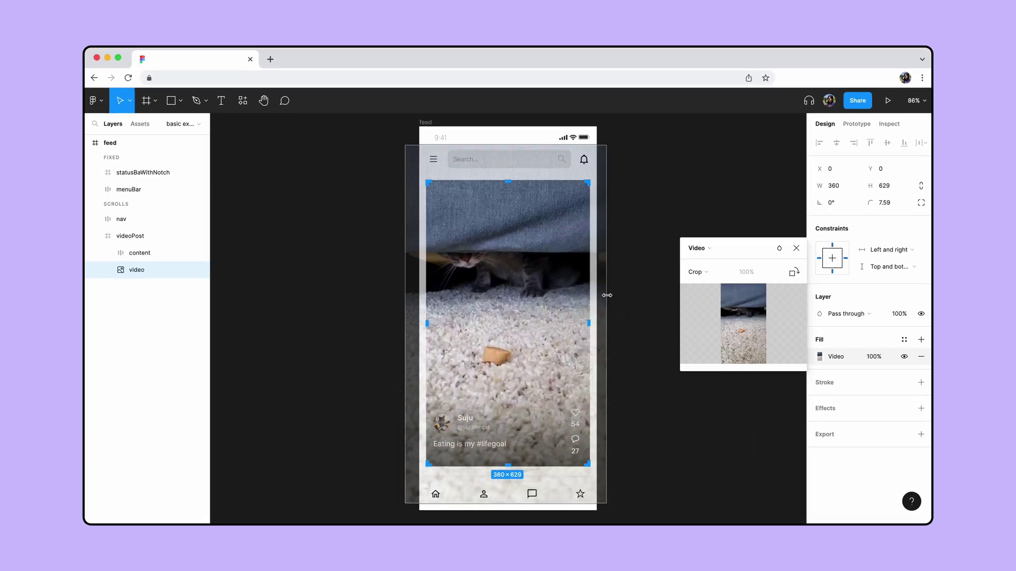
left_click_drag(607, 295, 611, 305)
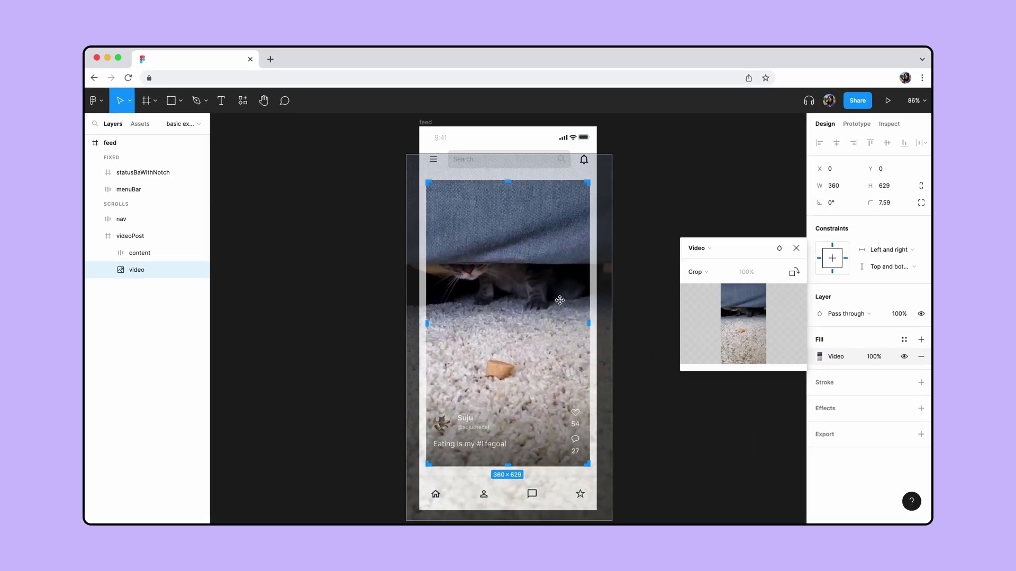
key("Escape")
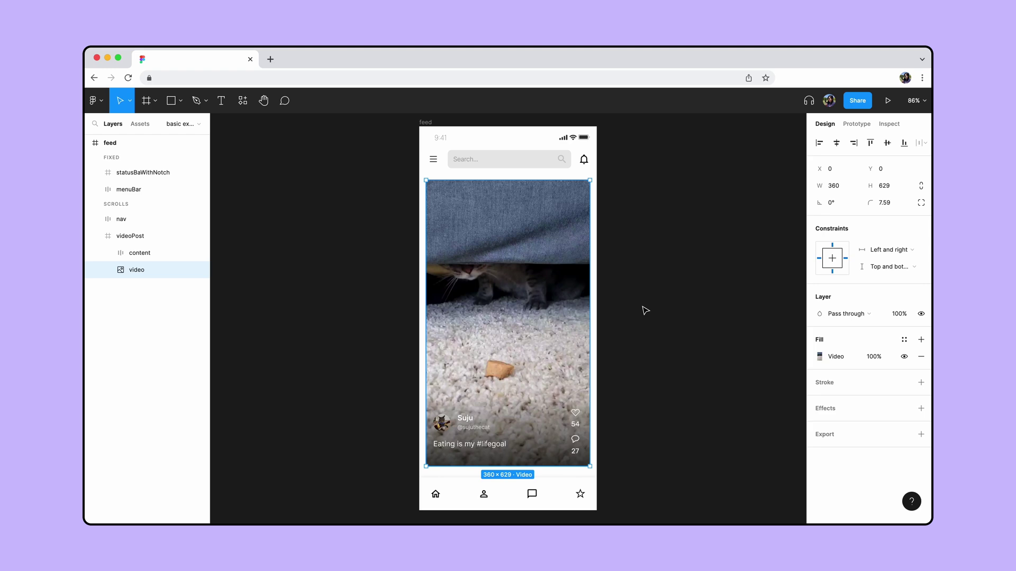
key("Escape")
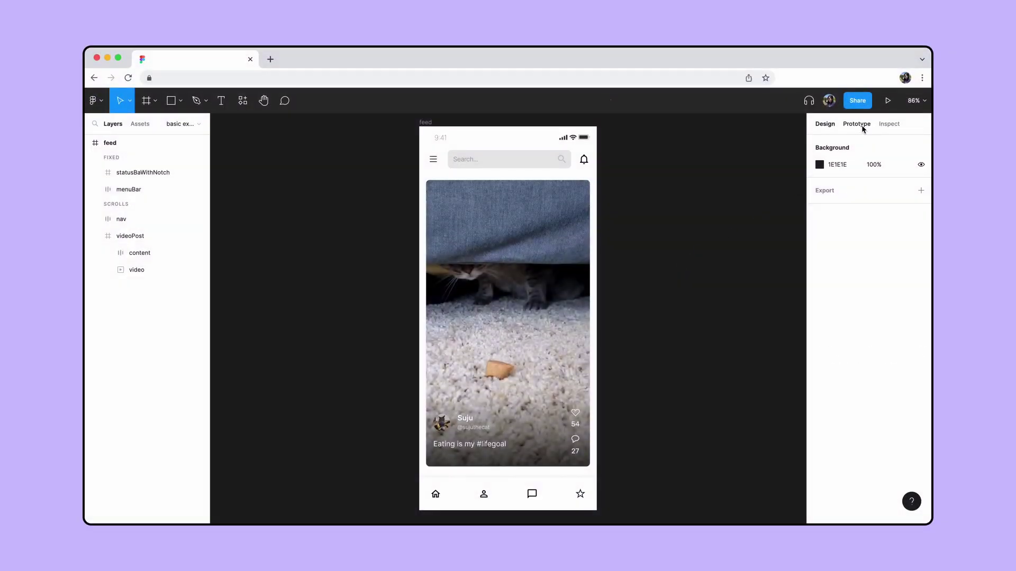
Step: Give the cat video layer an On tap → Play/Pause video interaction
left_click(863, 129)
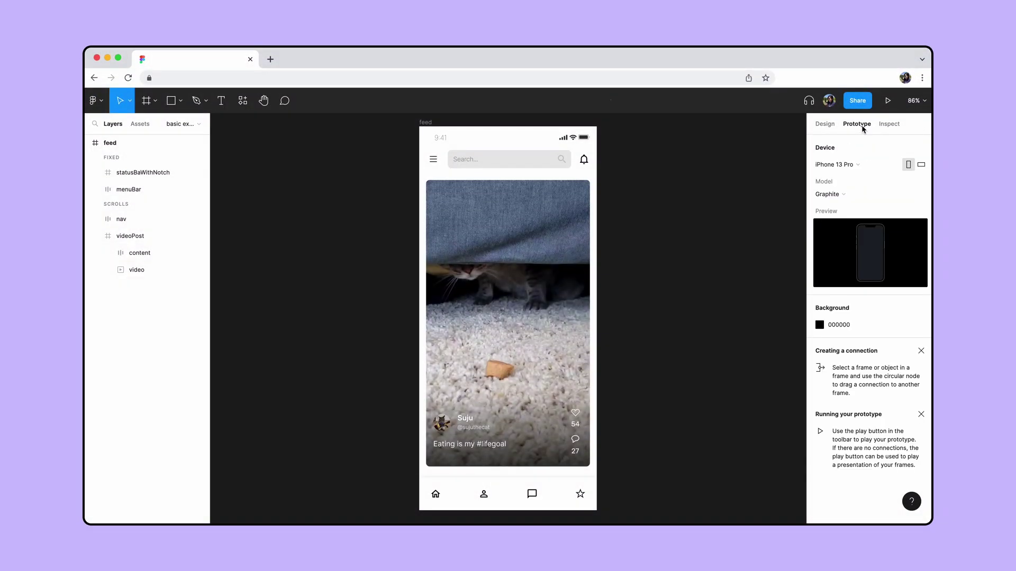
left_click(147, 272)
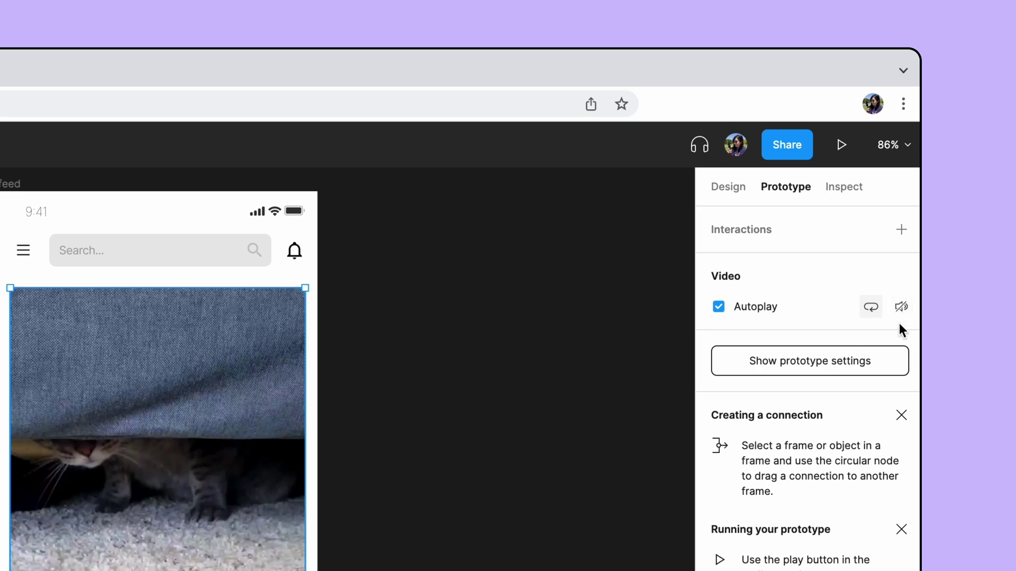
left_click(894, 234)
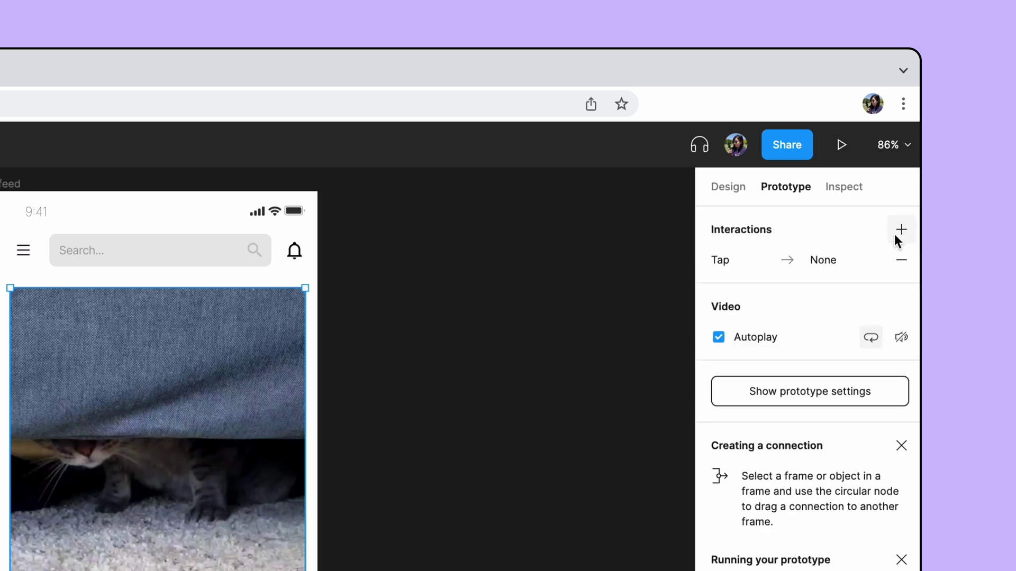
left_click(756, 259)
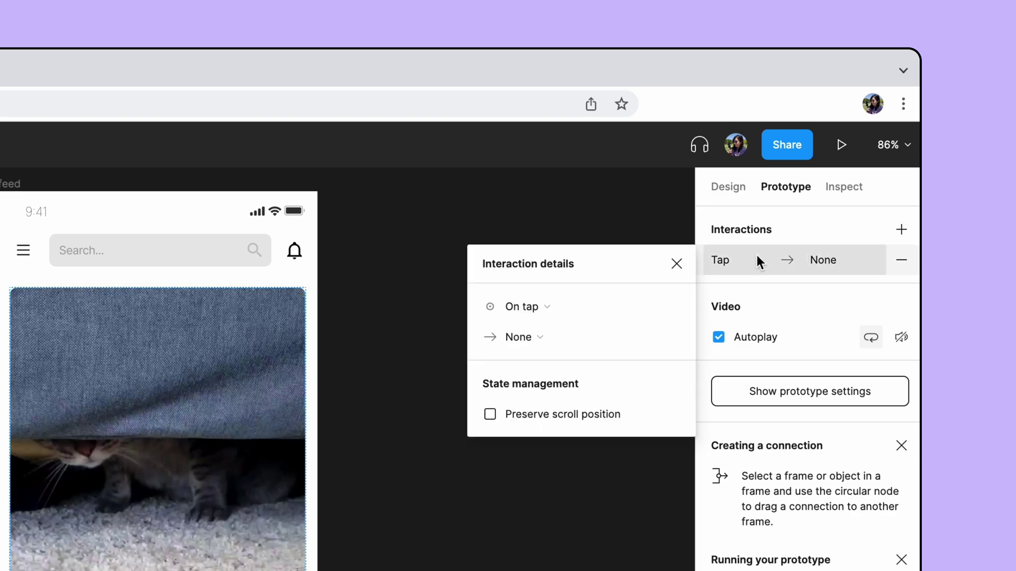
left_click(562, 306)
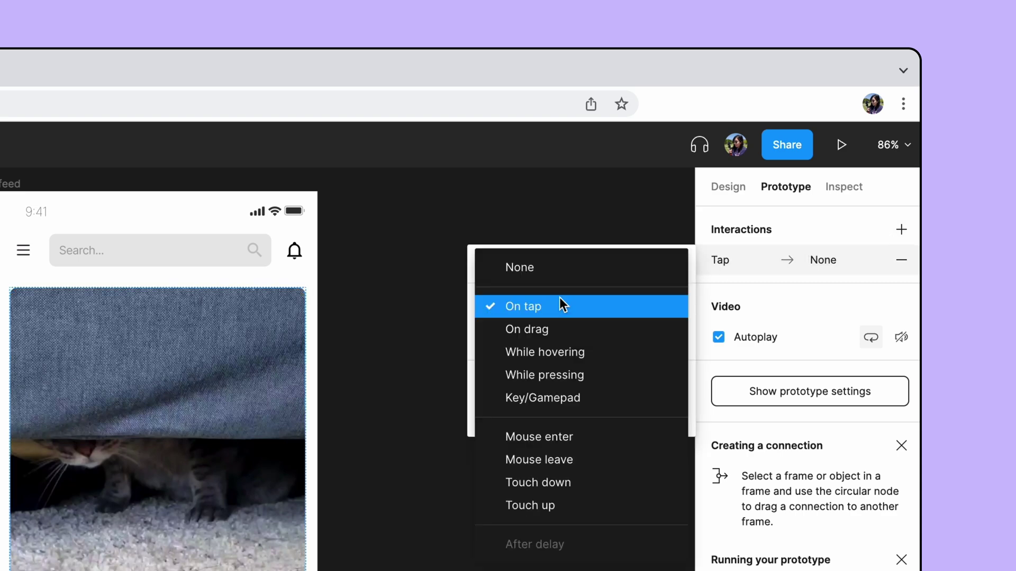
left_click(528, 305)
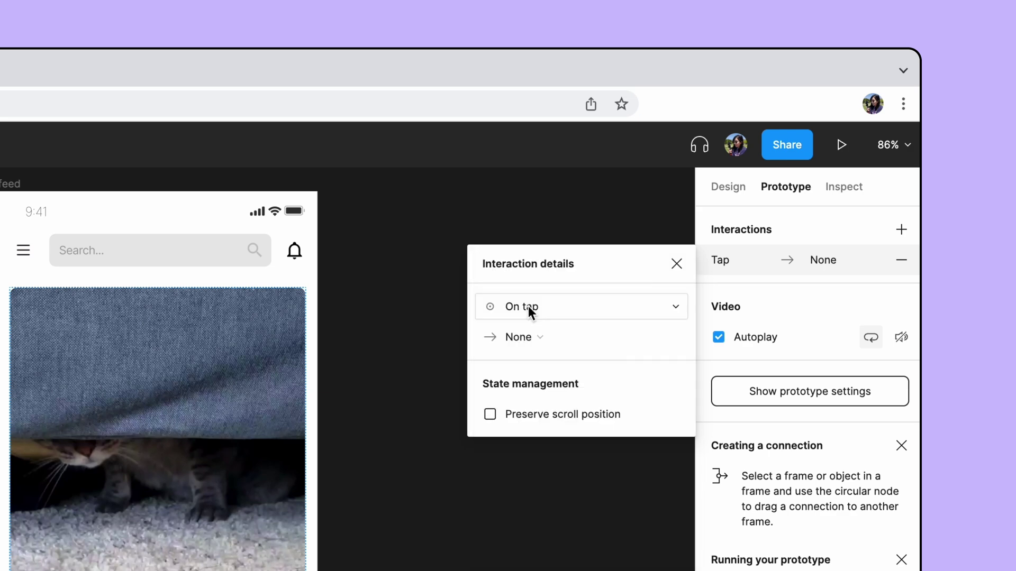
left_click(544, 332)
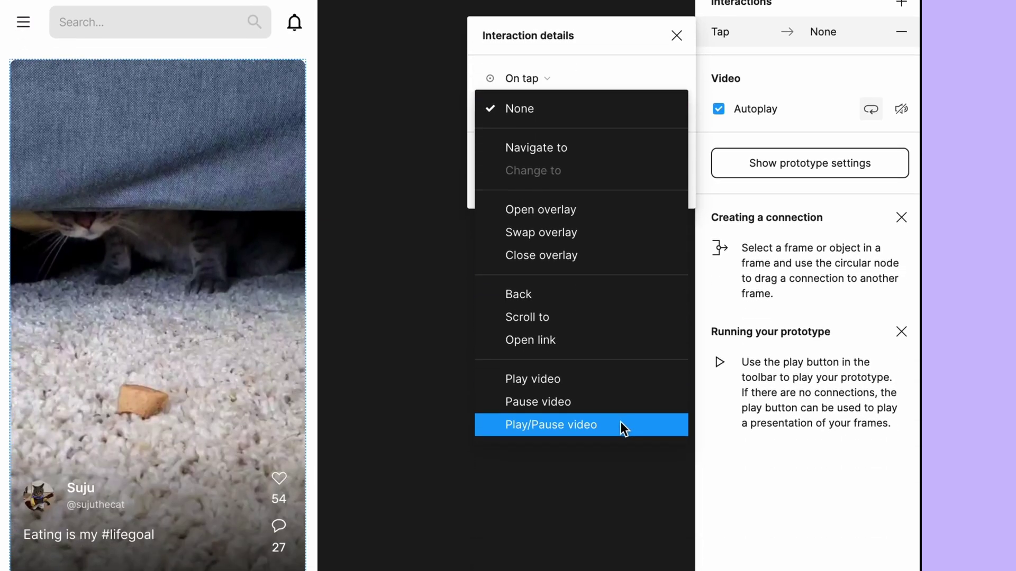
left_click(620, 422)
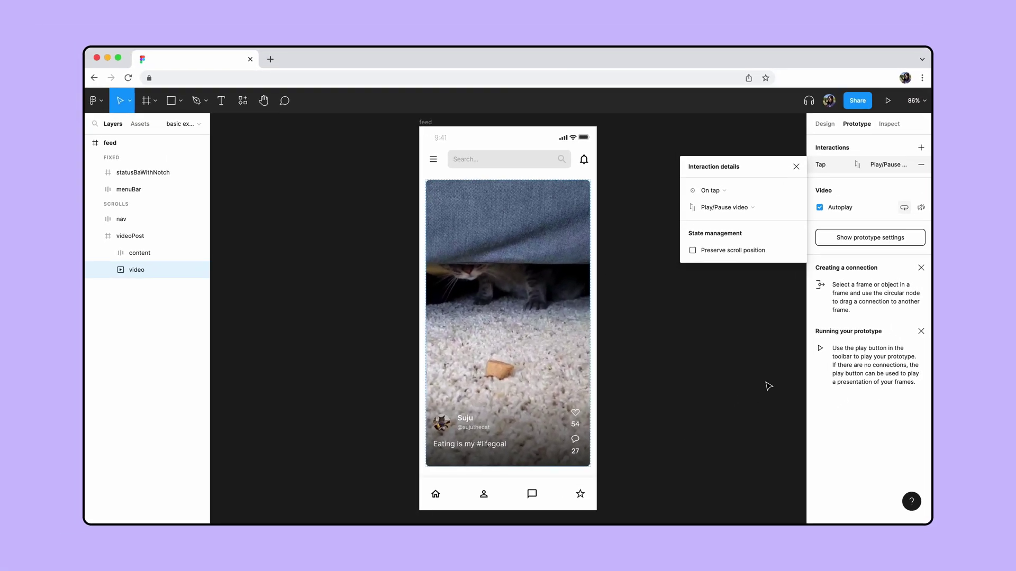
left_click(633, 429)
left_click(426, 122)
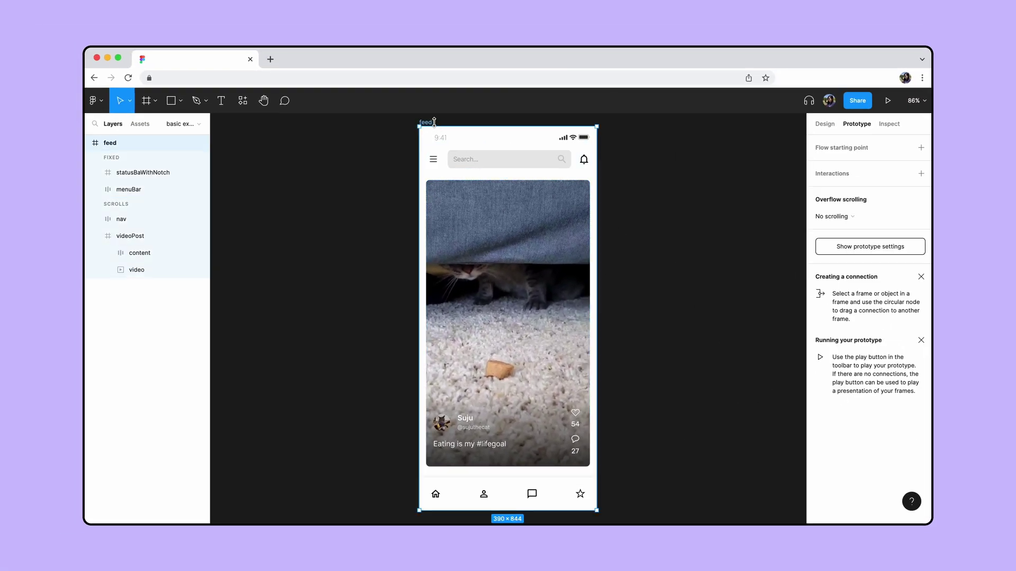
Step: Launch the prototype presentation from the toolbar's Play button
left_click(888, 101)
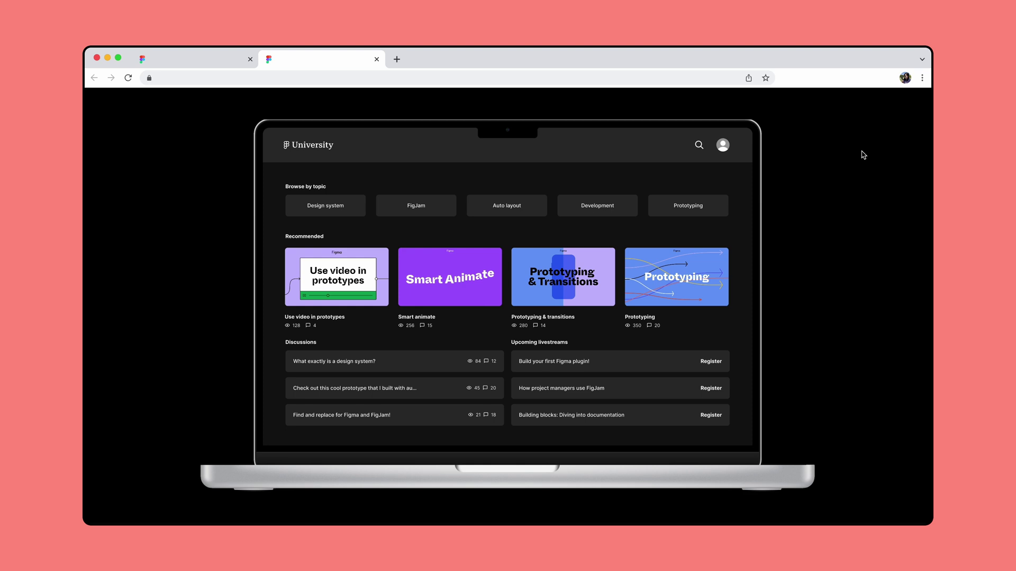
Step: Open the 'Use video in prototypes' card's video page and pause its playing video
mouse_move(674, 283)
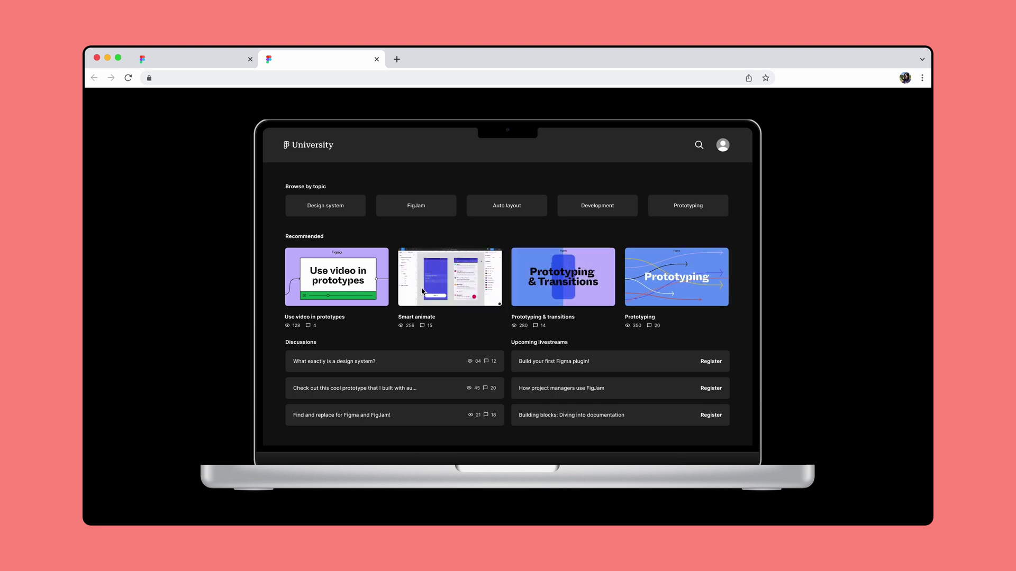
mouse_move(323, 280)
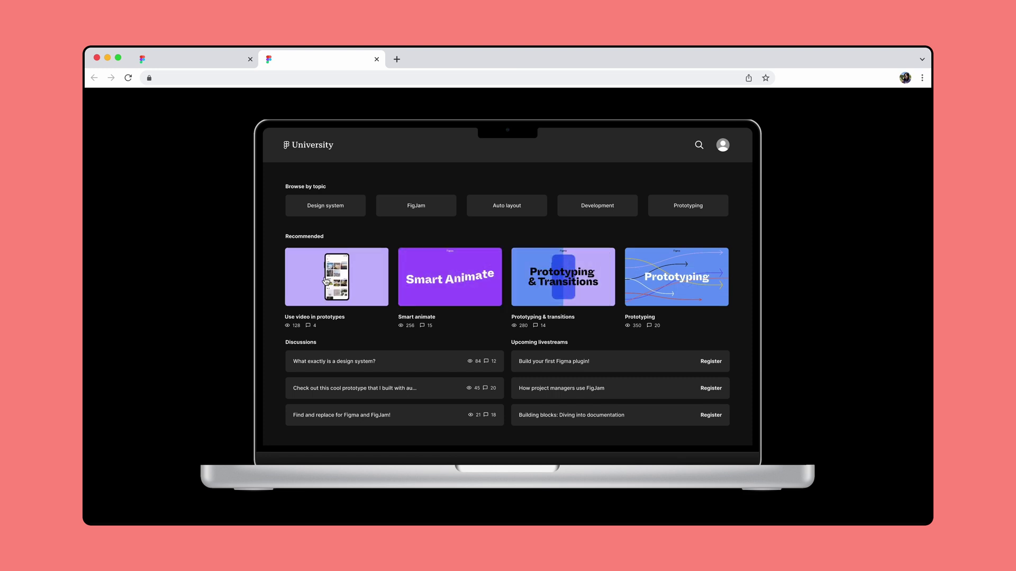
left_click(326, 281)
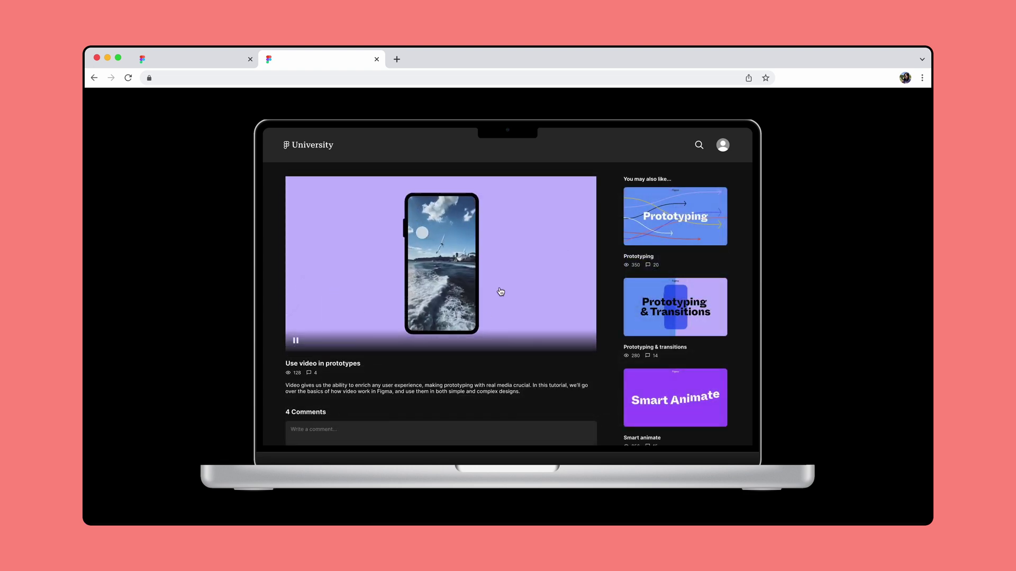
left_click(528, 252)
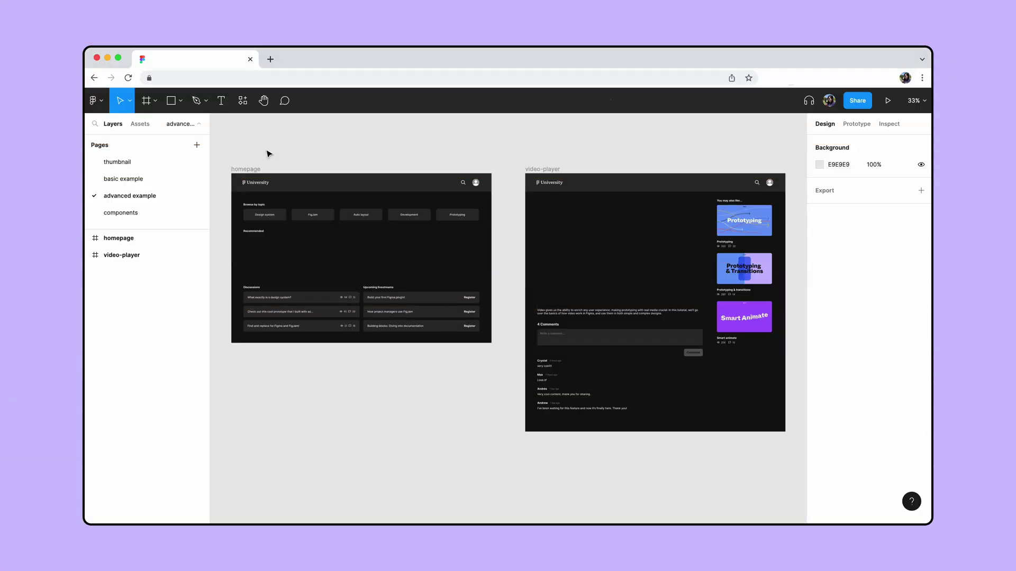
Step: Switch to the components page and select the thumbnail and videoPlayer component sets in Layers
left_click(154, 212)
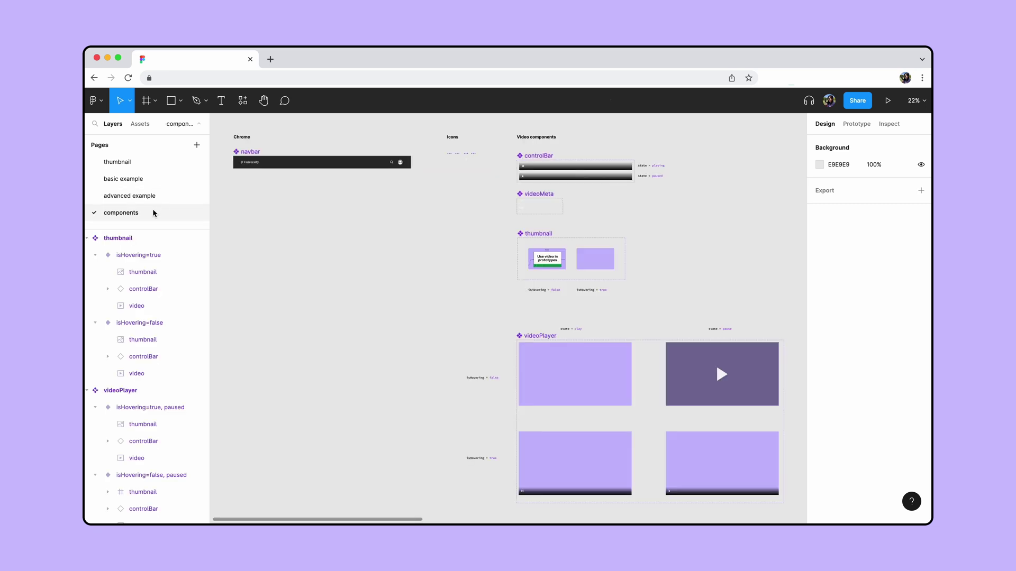
left_click(186, 126)
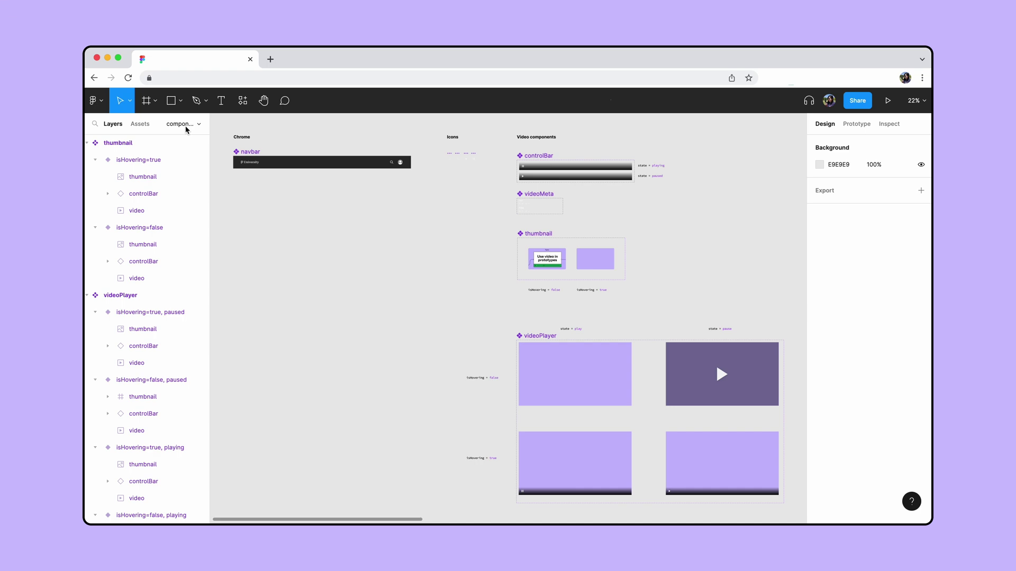
left_click(150, 144)
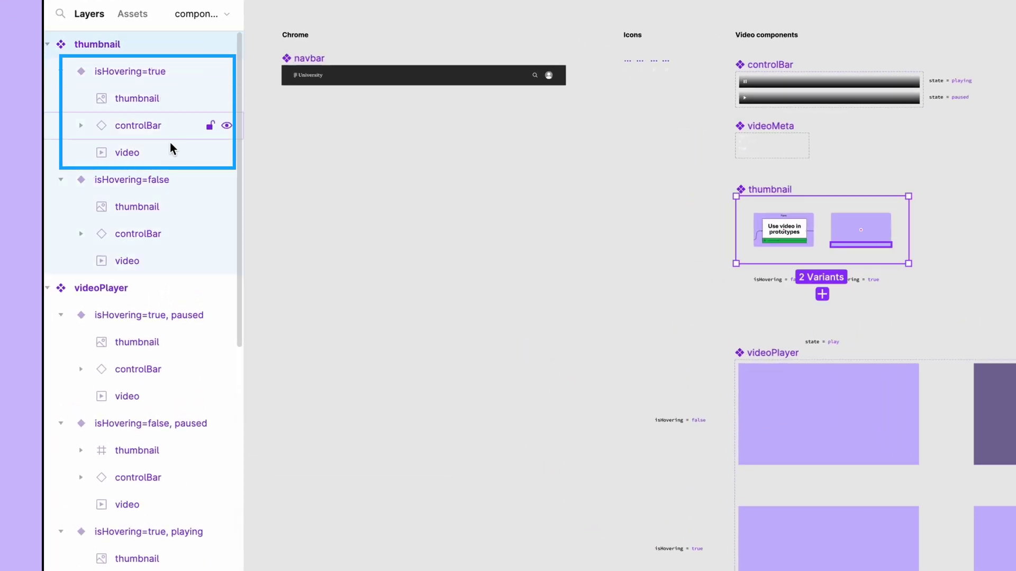
left_click(179, 289)
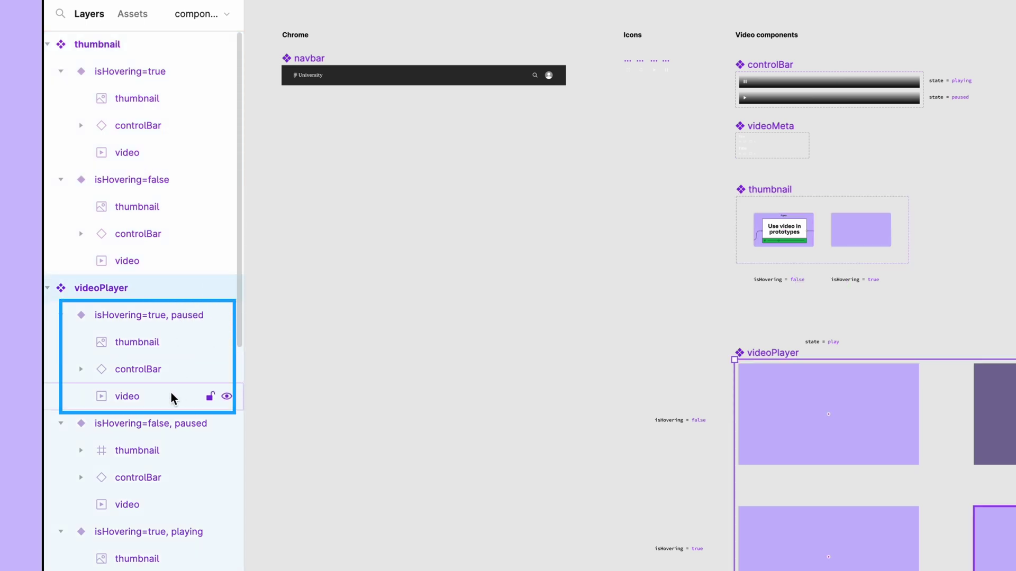
left_click(177, 343)
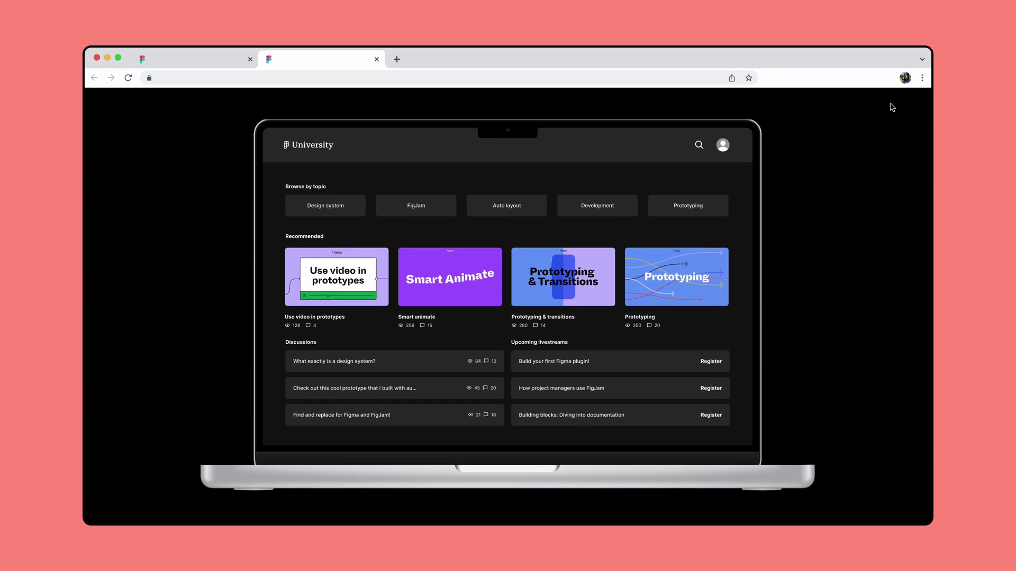
Step: Preview the hover videos of the four recommended video cards in the prototype
mouse_move(687, 282)
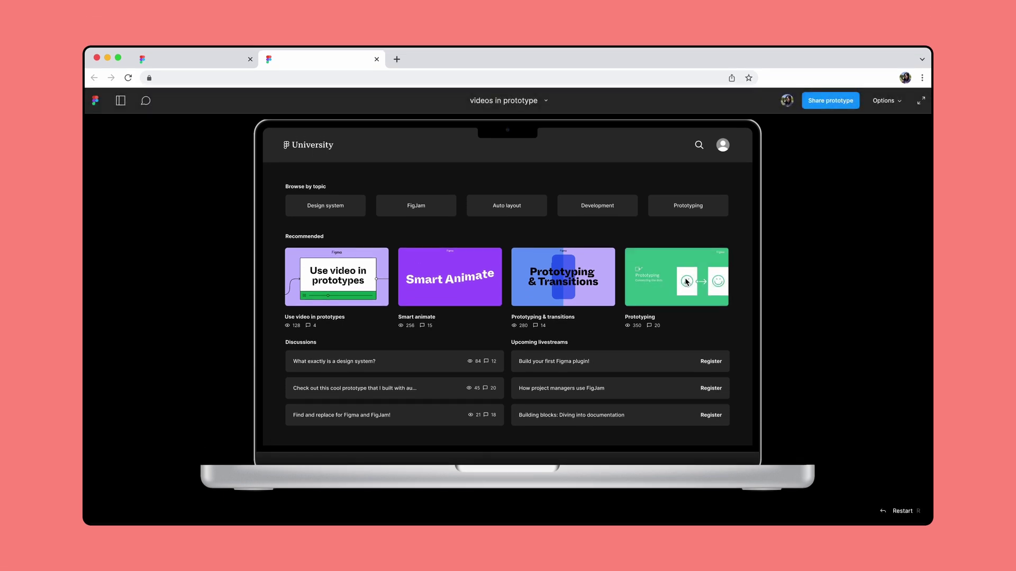
mouse_move(555, 276)
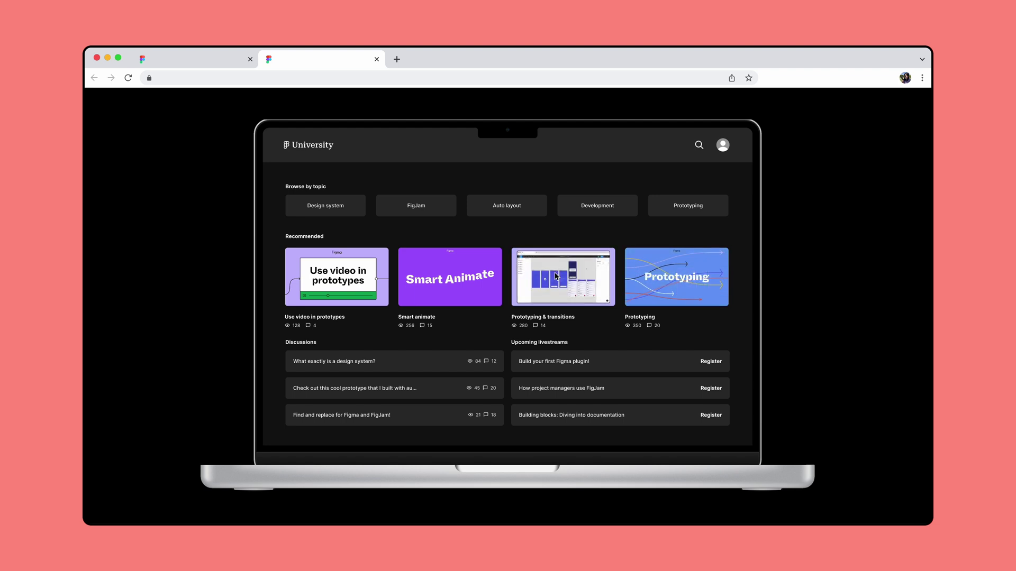
mouse_move(448, 278)
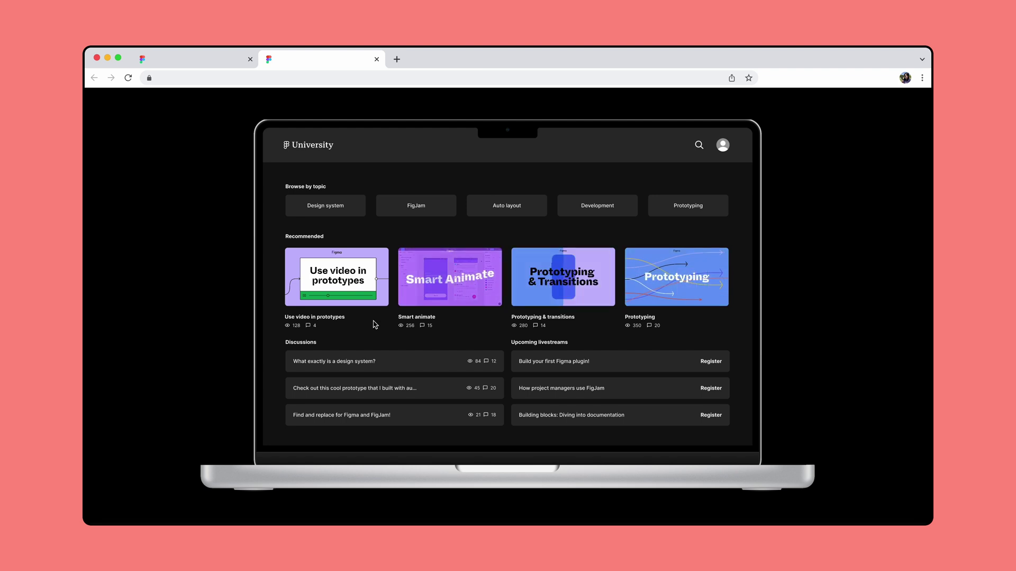
mouse_move(336, 283)
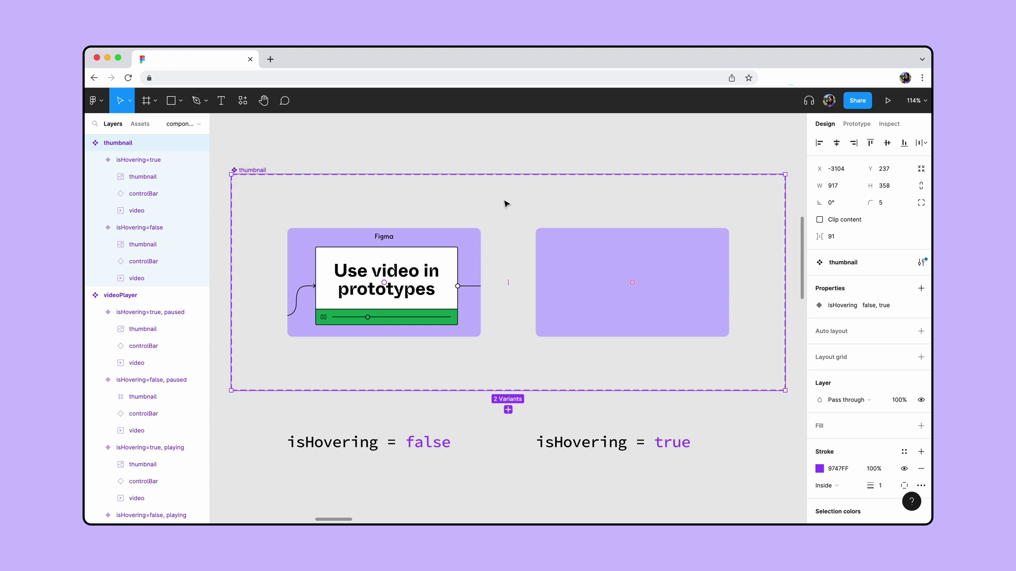
Step: Confirm Autoplay is on for the isHovering=true video and off for the isHovering=false video
left_click(153, 160)
key("alt+9")
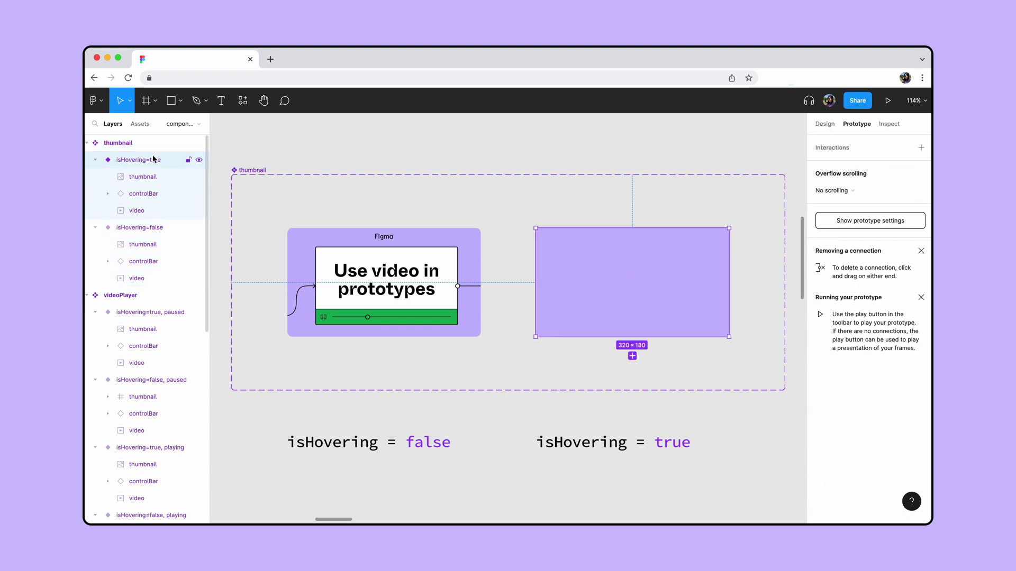
left_click(155, 211)
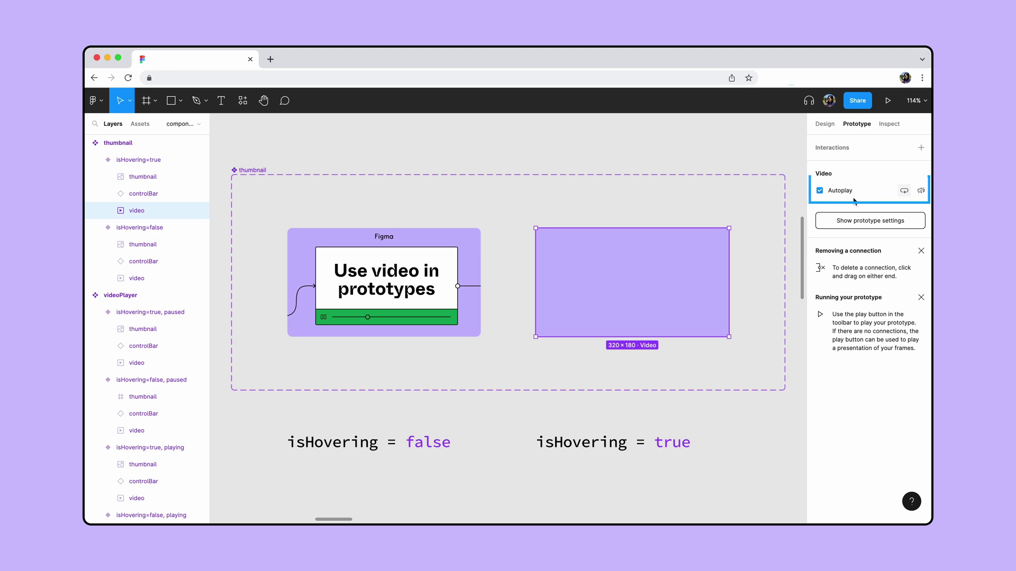
left_click(157, 229)
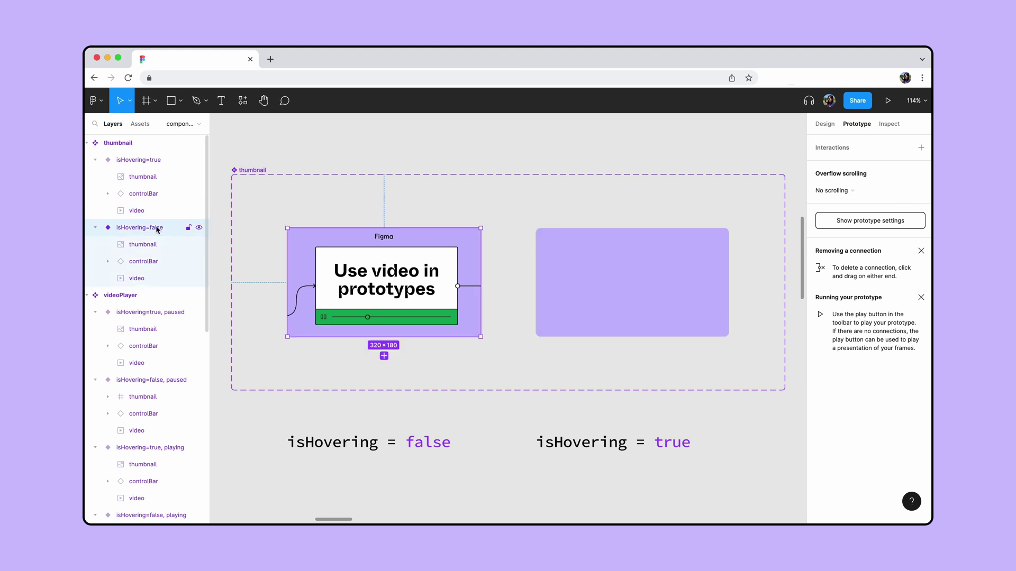
left_click(158, 278)
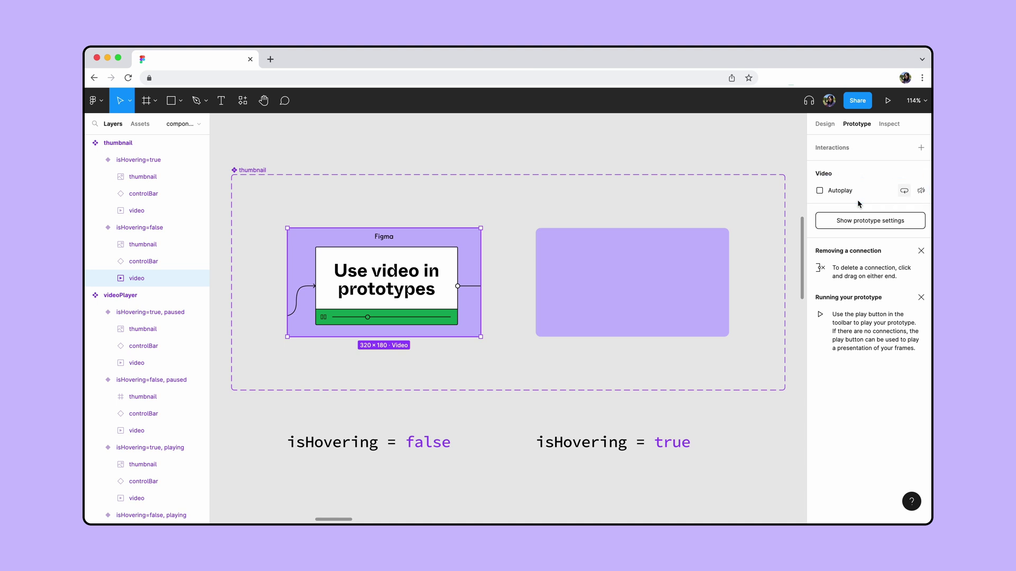
Step: Link isHovering=false to isHovering=true with a While hovering trigger and Smart animate
left_click(181, 232)
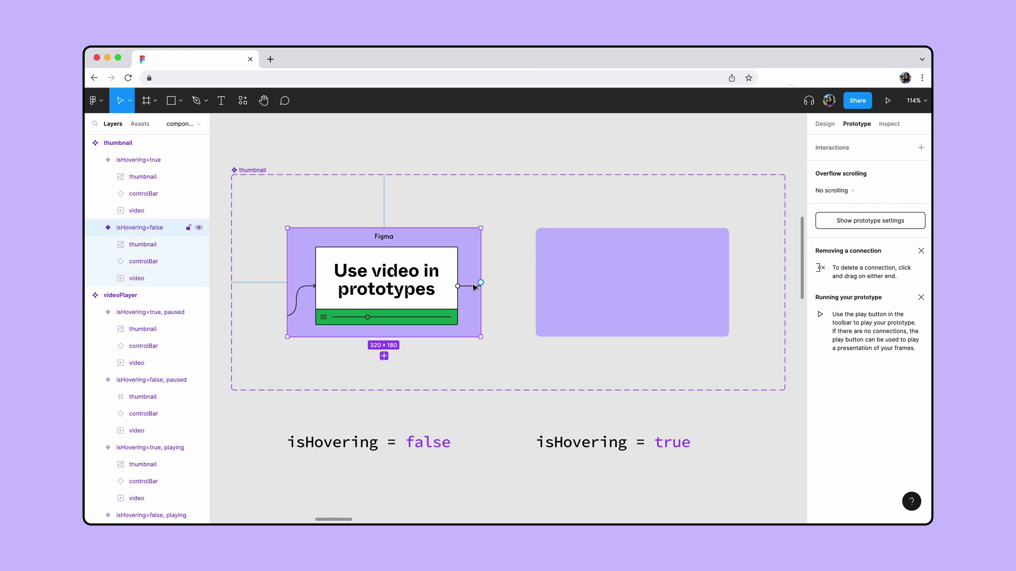
left_click_drag(481, 282, 585, 288)
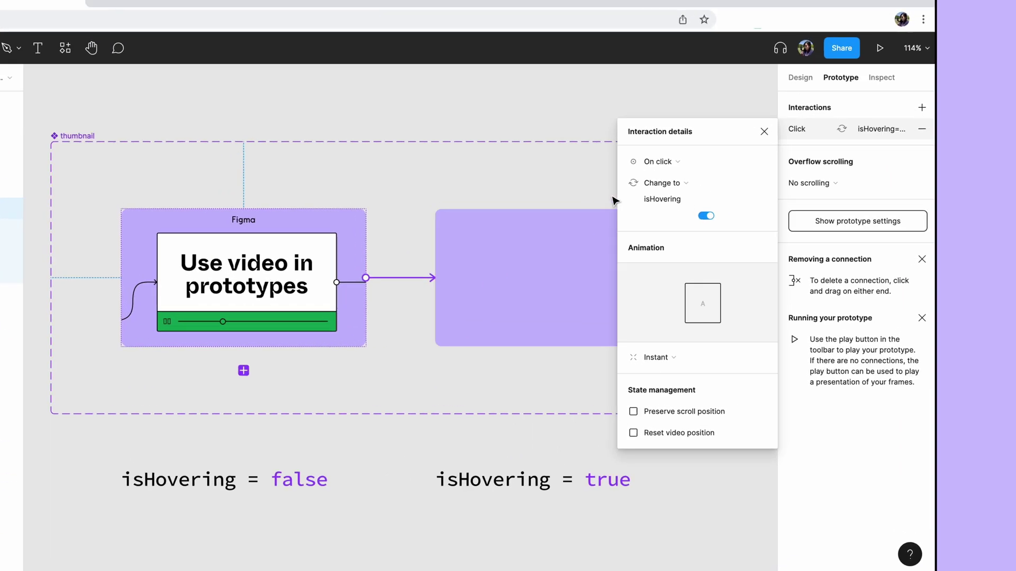
left_click(712, 191)
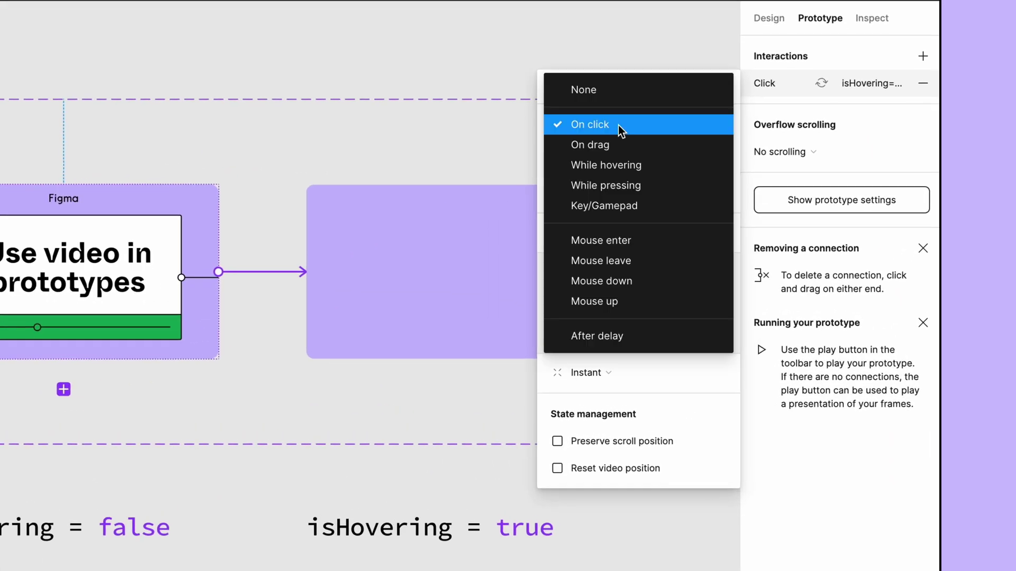
left_click(647, 167)
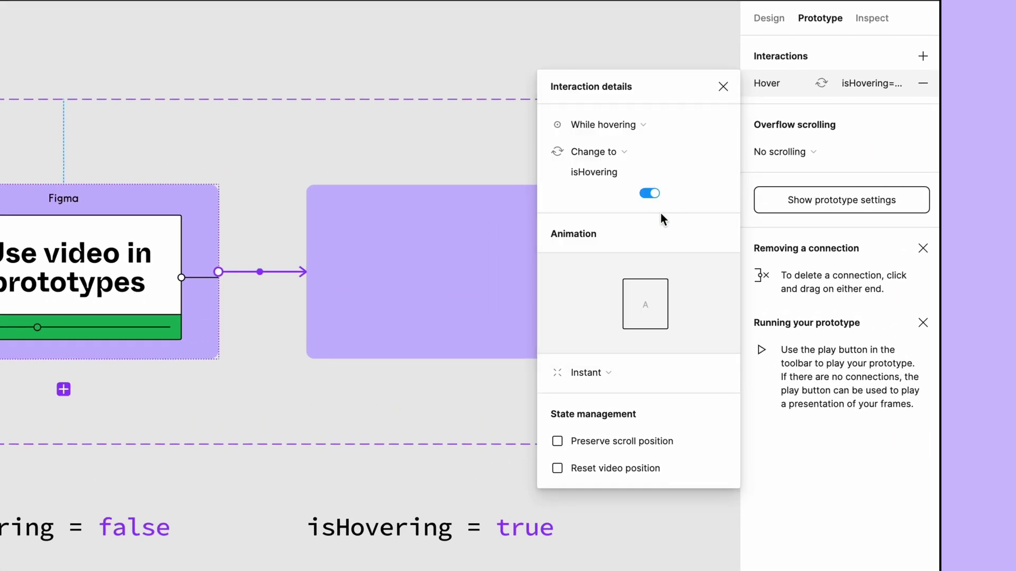
left_click(640, 373)
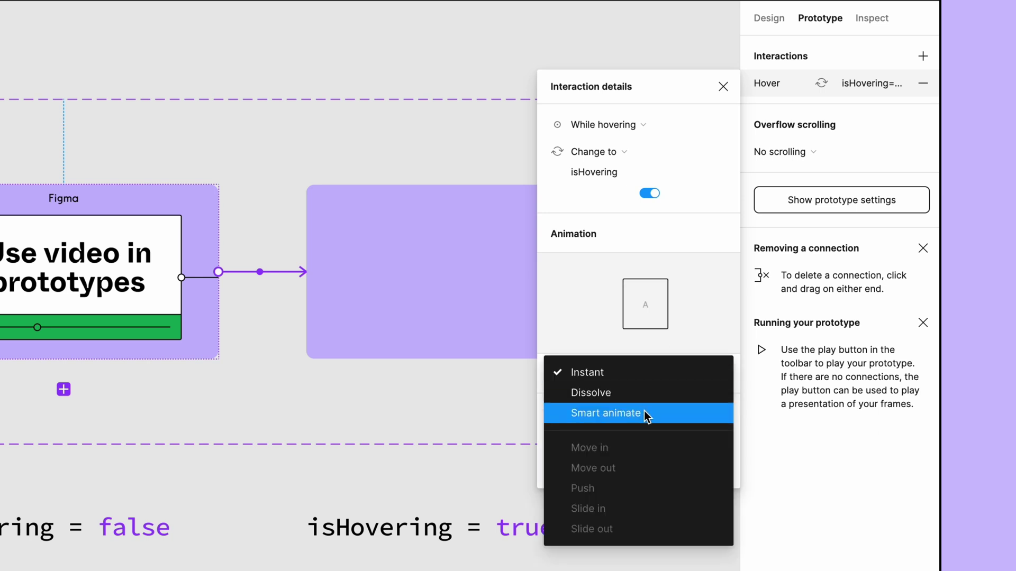
left_click(646, 416)
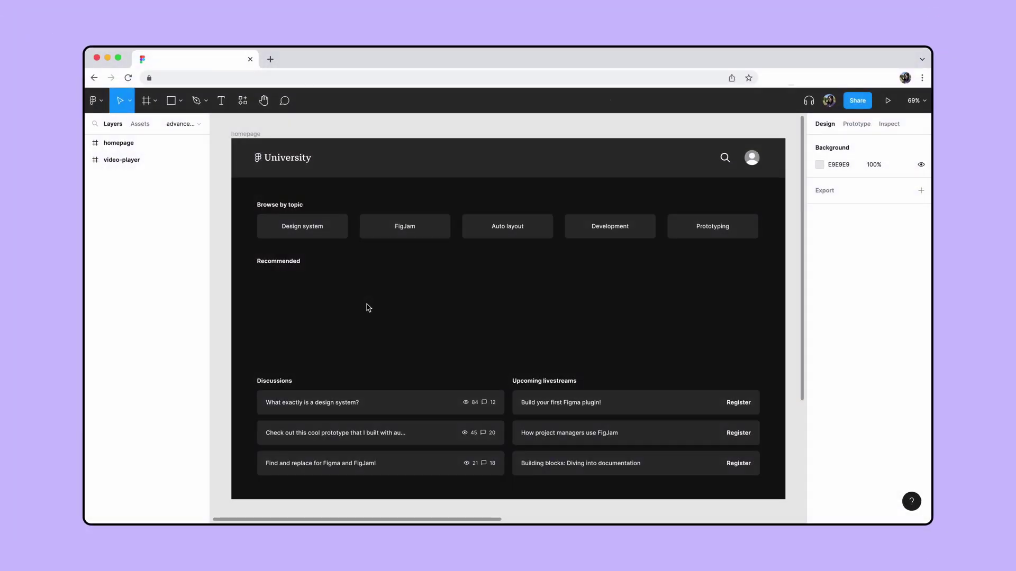
Step: Place a thumbnail instance above a videoMeta block under Recommended on the homepage
left_click(140, 124)
left_click_drag(117, 264, 348, 286)
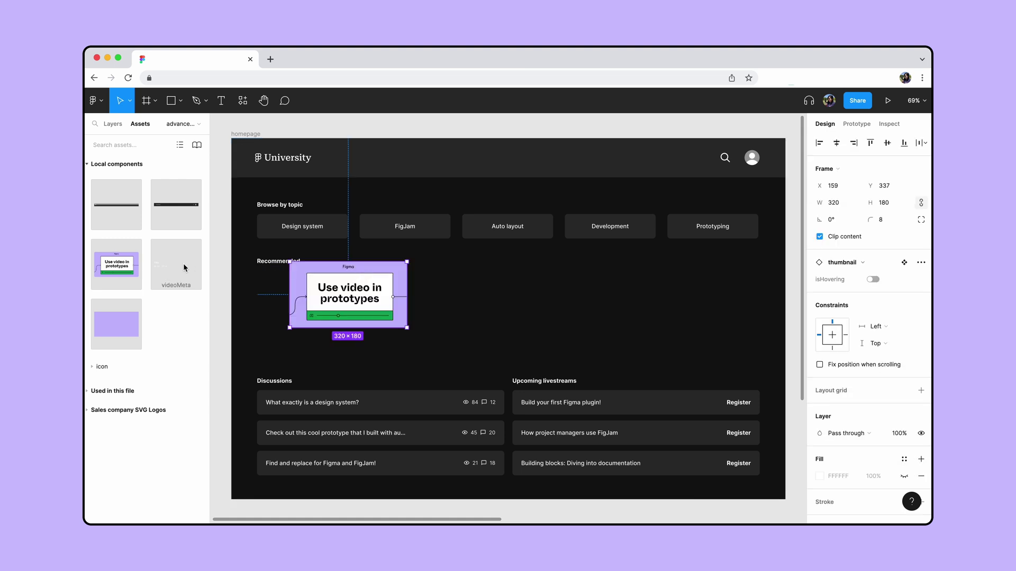
left_click_drag(185, 267, 265, 351)
left_click_drag(327, 320, 292, 361)
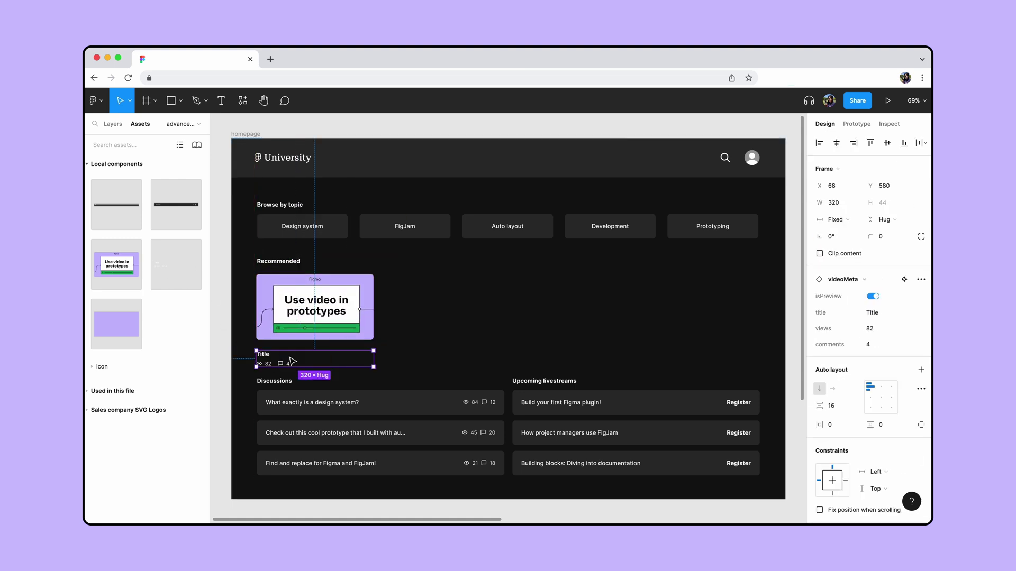
Step: Set the card title to 'Use video in prototypes' and its views to 128
left_click(872, 313)
type("Use video in prototypes")
key("Return")
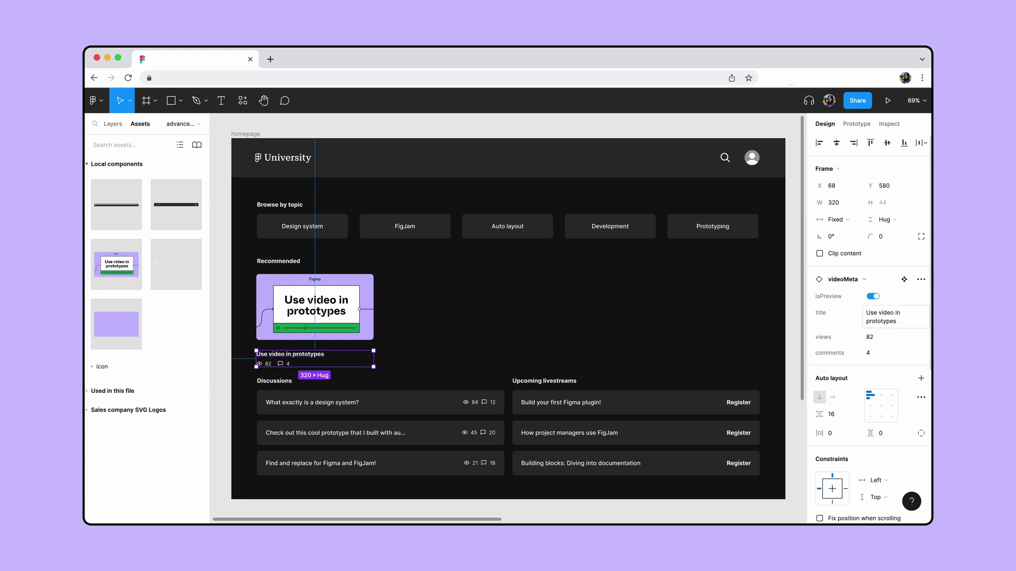
left_click(878, 337)
type("128")
key("Return")
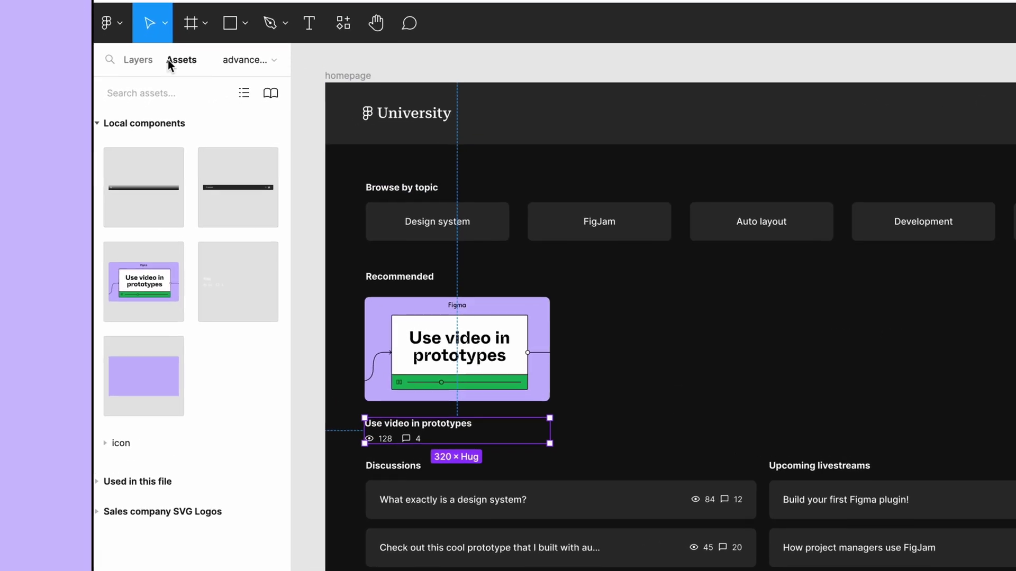
Step: Rename the card's thumbnail layer to 'video'
left_click(113, 124)
left_click(166, 141)
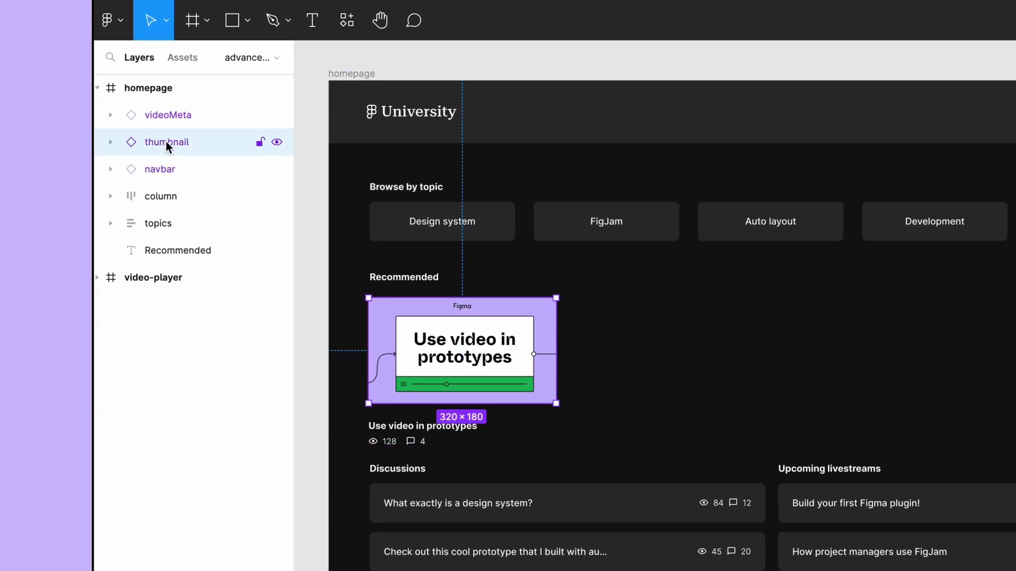
double_click(166, 142)
type("video")
key("Return")
Step: Wrap video and videoMeta in an auto-layout frame named 'videoContent'
left_click(170, 119, "shift")
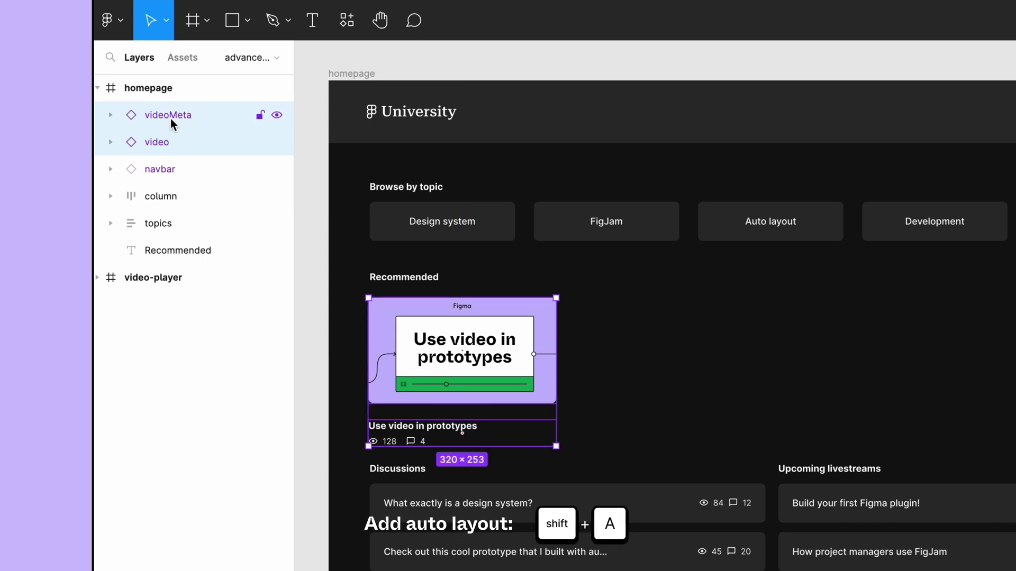
key("shift+a")
double_click(170, 118)
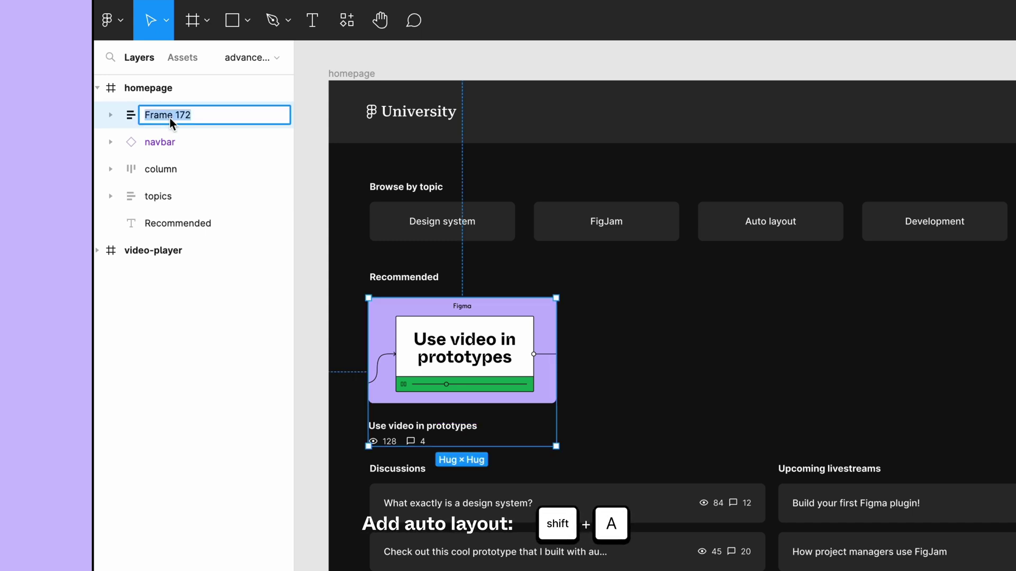
type("videoContent")
key("Return")
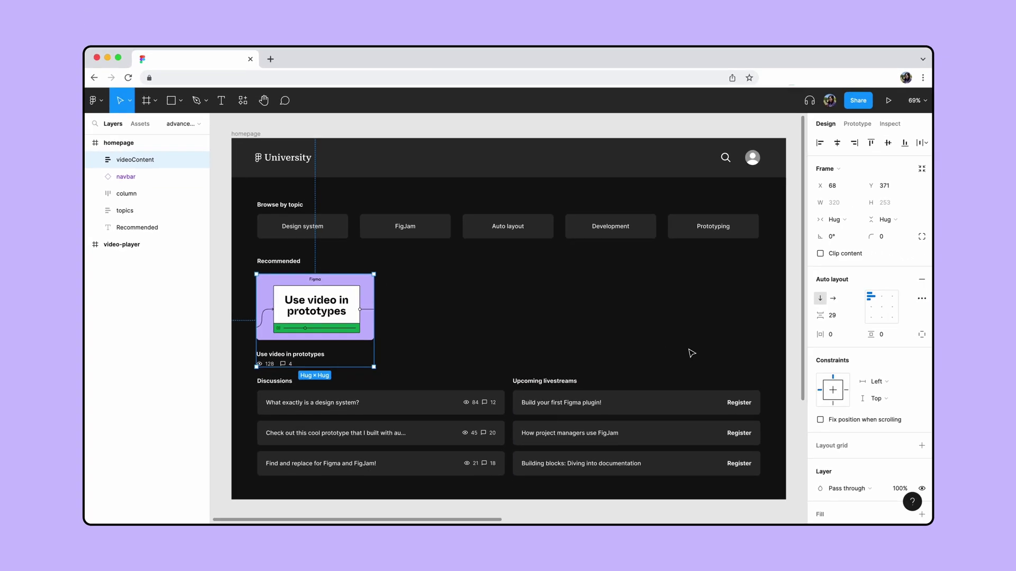
Step: Set the card's auto-layout gap to 24 and duplicate the card across the row
left_click(832, 316)
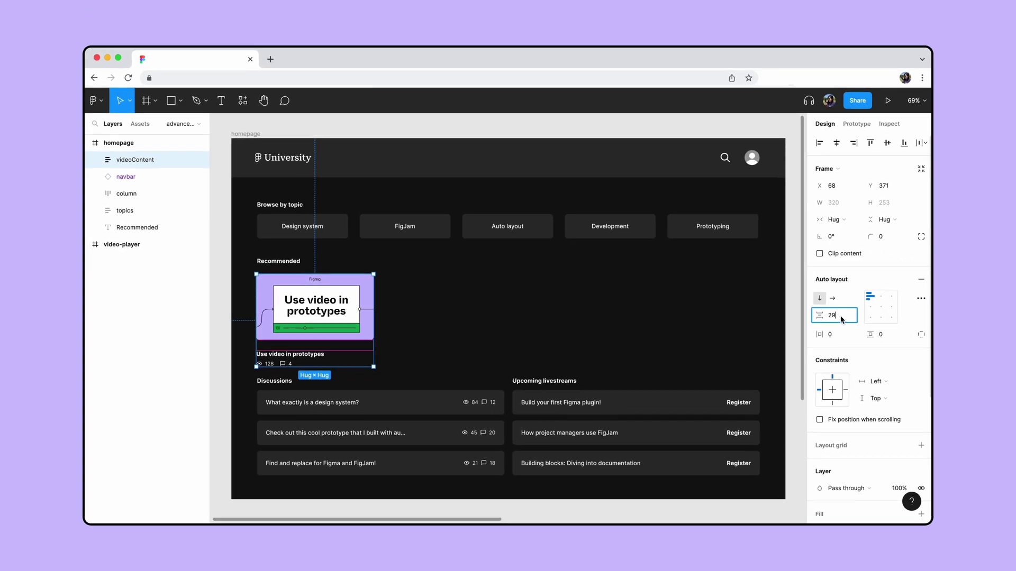
type("24")
key("Return")
left_click_drag(339, 322, 467, 320)
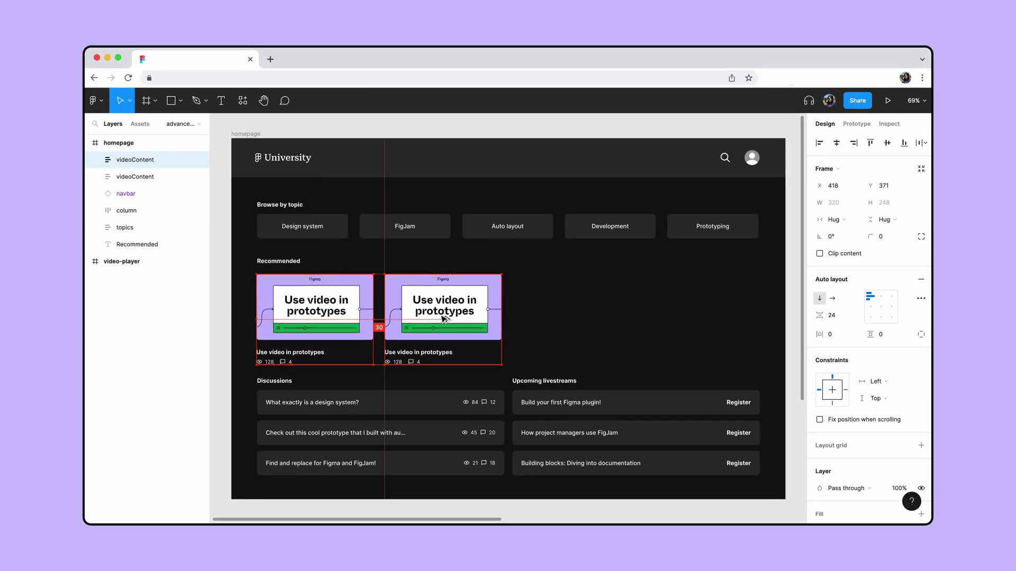
key("ctrl+d")
key("ctrl+d")
Step: Fill the three copied cards' thumbnails with their own thumbnail images
left_click(468, 321)
left_click(572, 318, "shift")
left_click(654, 312, "shift")
key("Return")
key("Return")
key("Return")
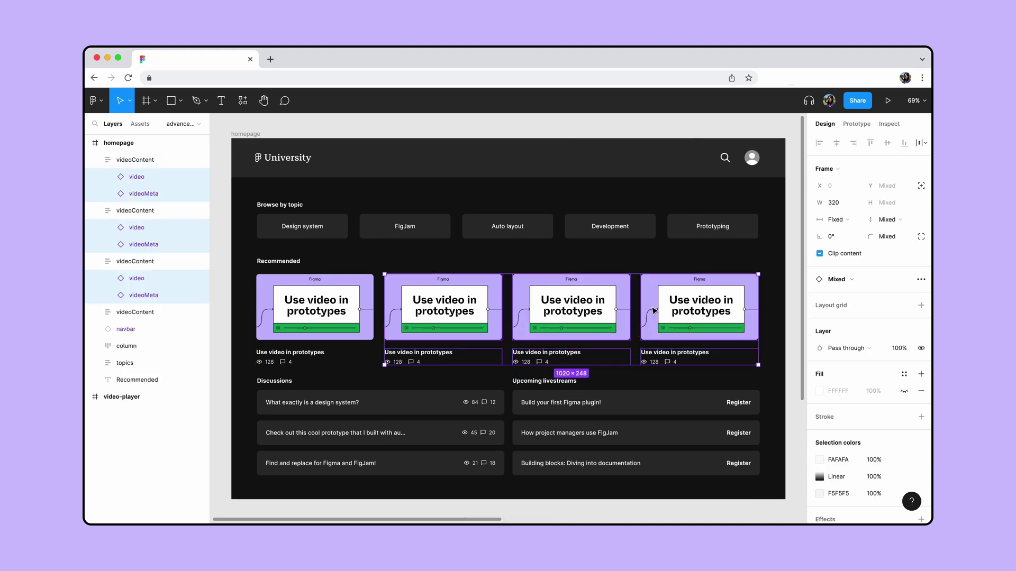
key("super+shift+k")
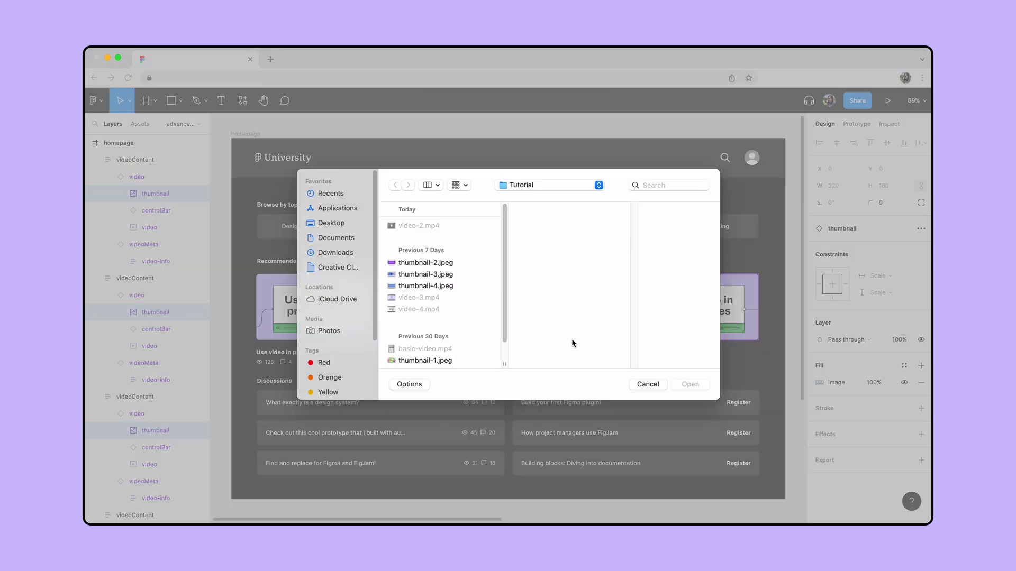
left_click(431, 261)
left_click(430, 288, "shift")
left_click(692, 383)
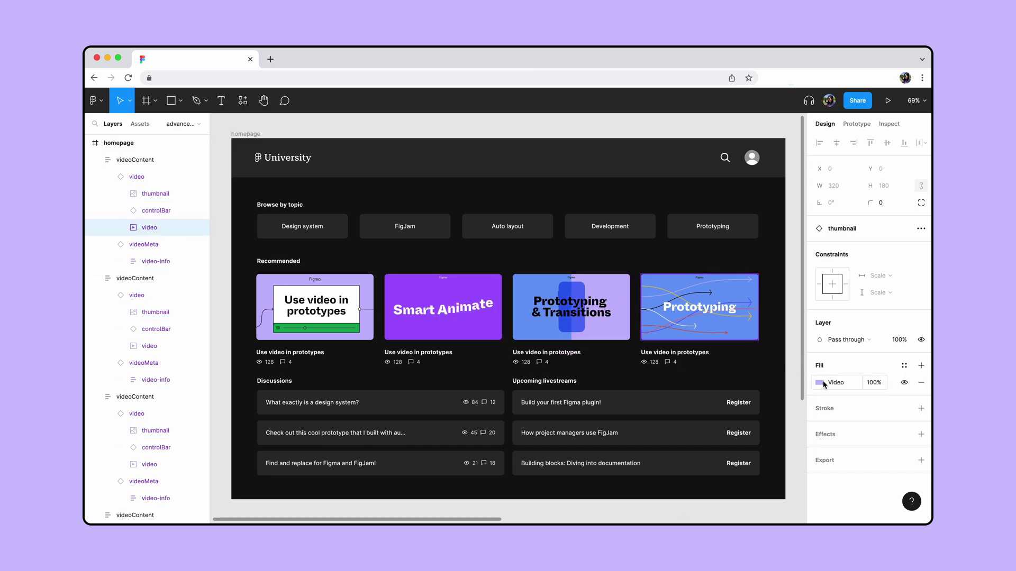
Step: Give the copied cards' video layers their own video fills, including video-3.mp4
left_click(824, 386)
left_click(692, 383)
left_click(418, 296)
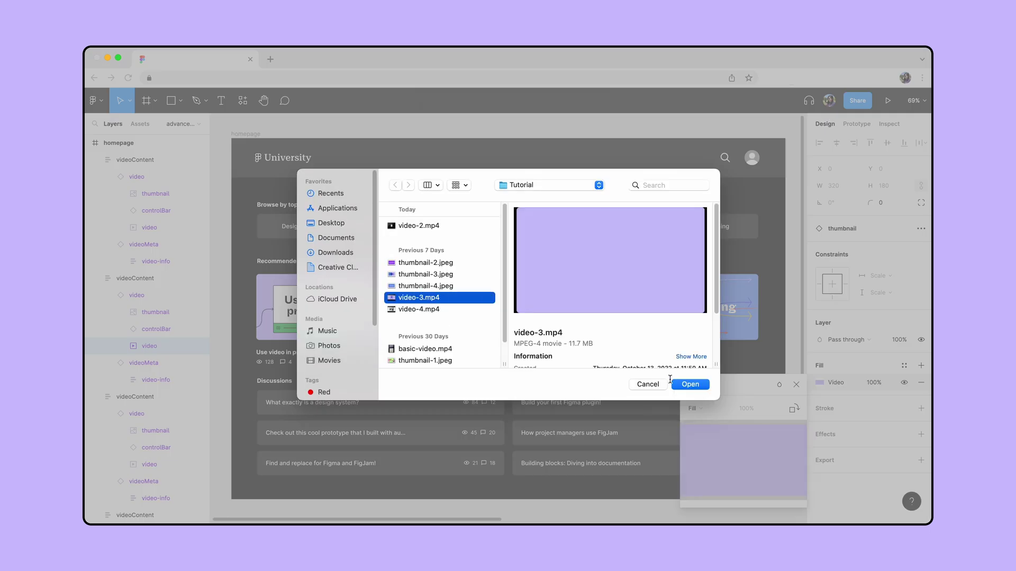
left_click(692, 384)
left_click(150, 464)
left_click(824, 382)
left_click(691, 383)
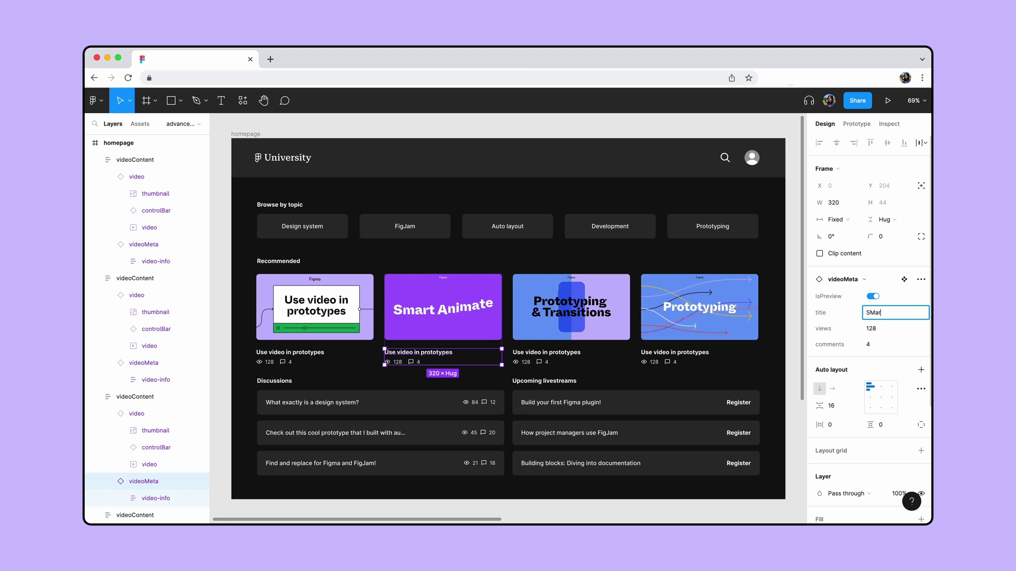
Step: Title the third card 'Prototyping & transitions' with 280 views and 14 comments, the fourth 'Prototyping' with 350
type("Prototyping & transitions")
key("Tab")
type("280")
key("Tab")
type("14")
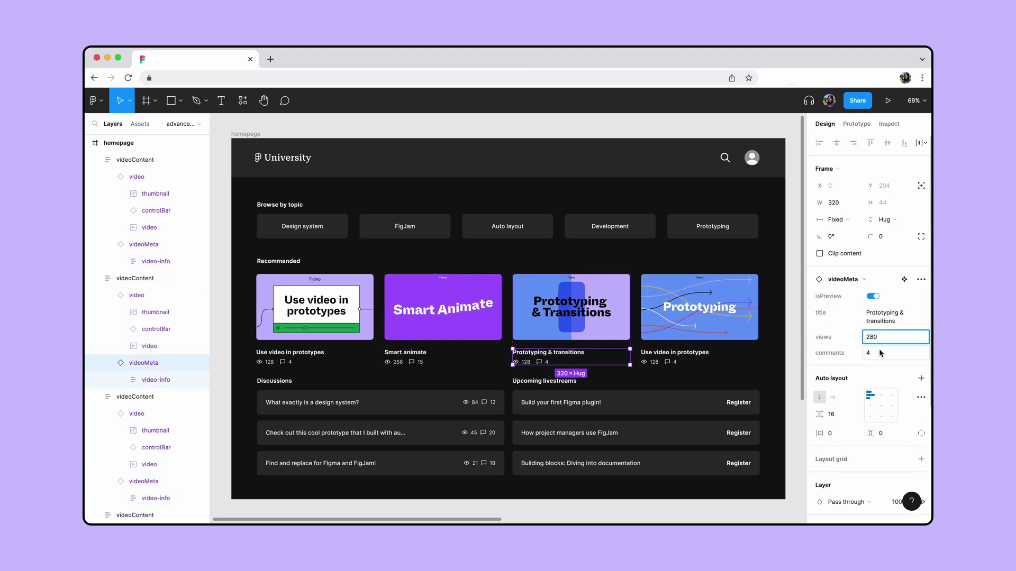
left_click(698, 357)
type("Prototyping350")
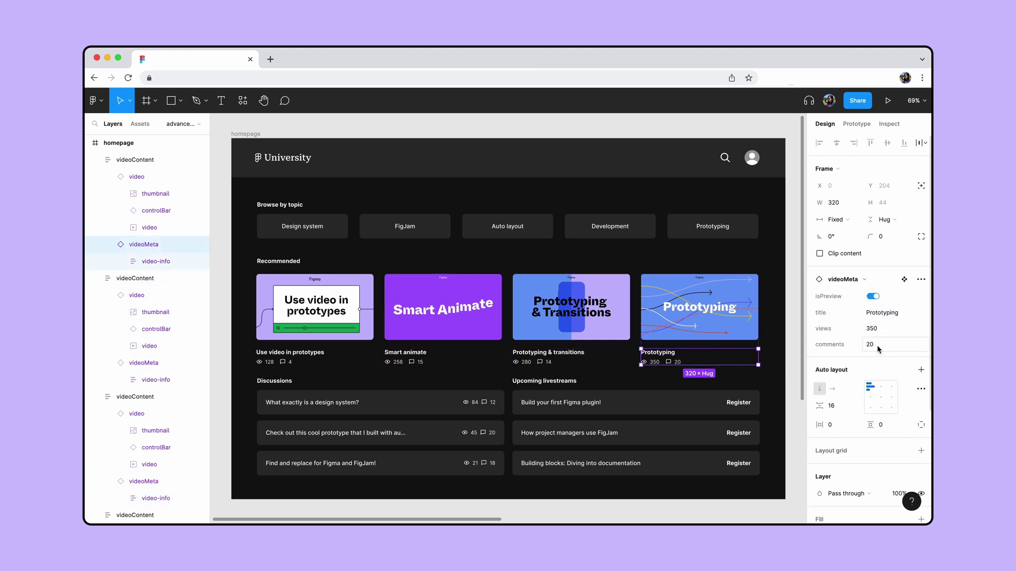
left_click(857, 124)
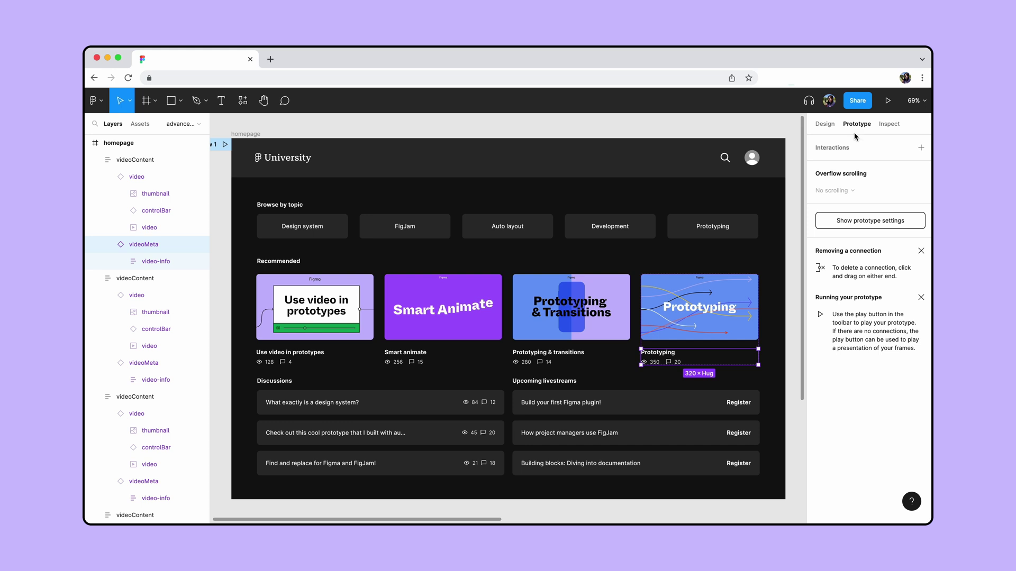
Step: Set the prototype preview device to MacBook Pro 14"
left_click(857, 222)
left_click(850, 185)
scroll(876, 421, "down", 2)
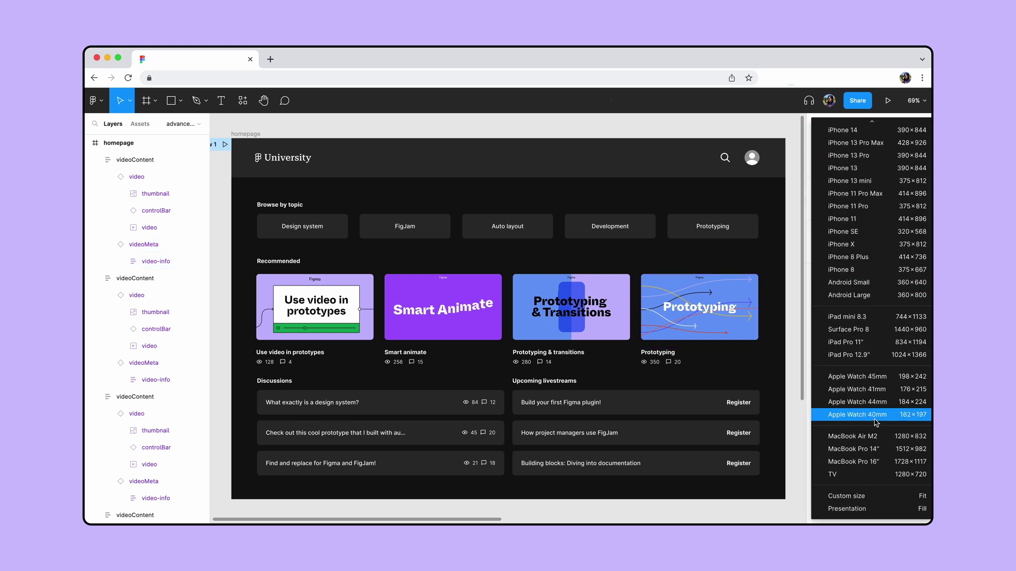
left_click(877, 450)
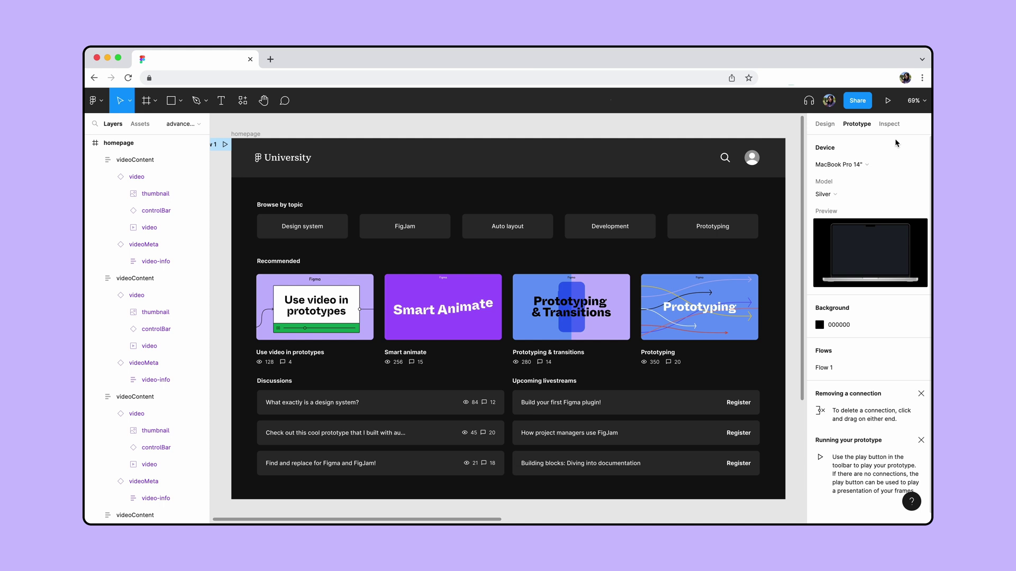
Step: Present the prototype, preview the card hovers, and open the 'Use video in prototypes' player page
left_click(888, 101)
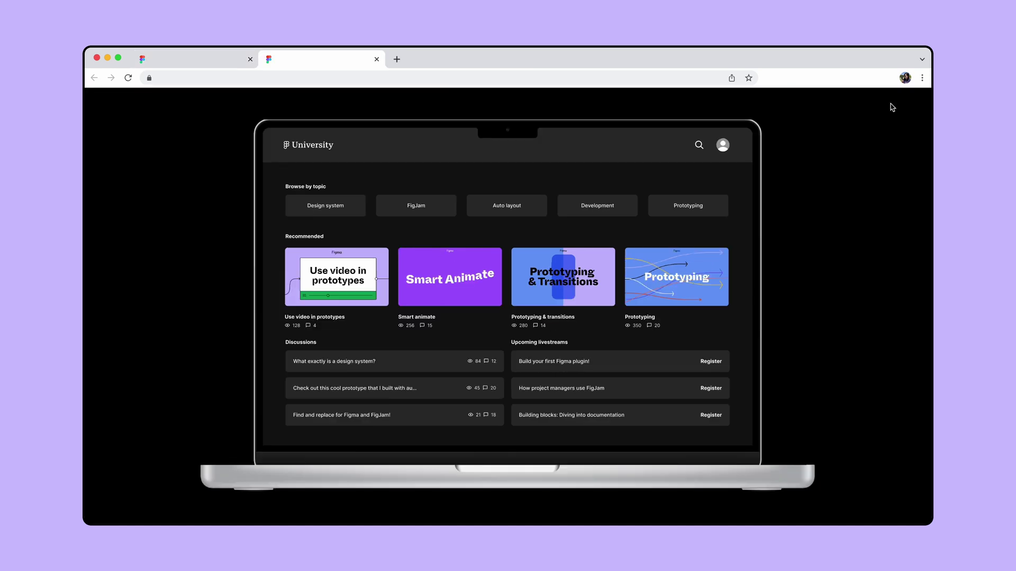
mouse_move(703, 278)
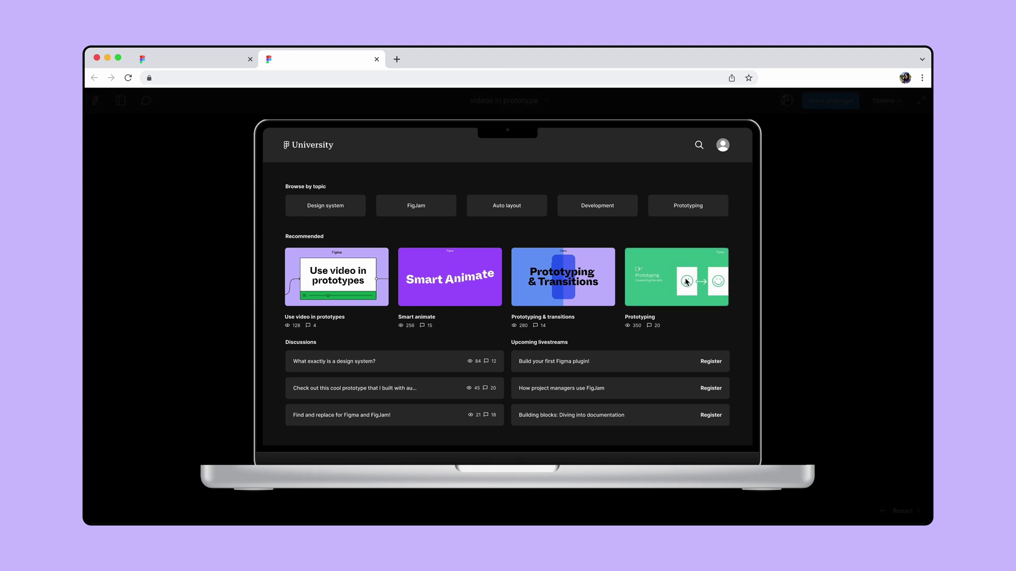
mouse_move(557, 277)
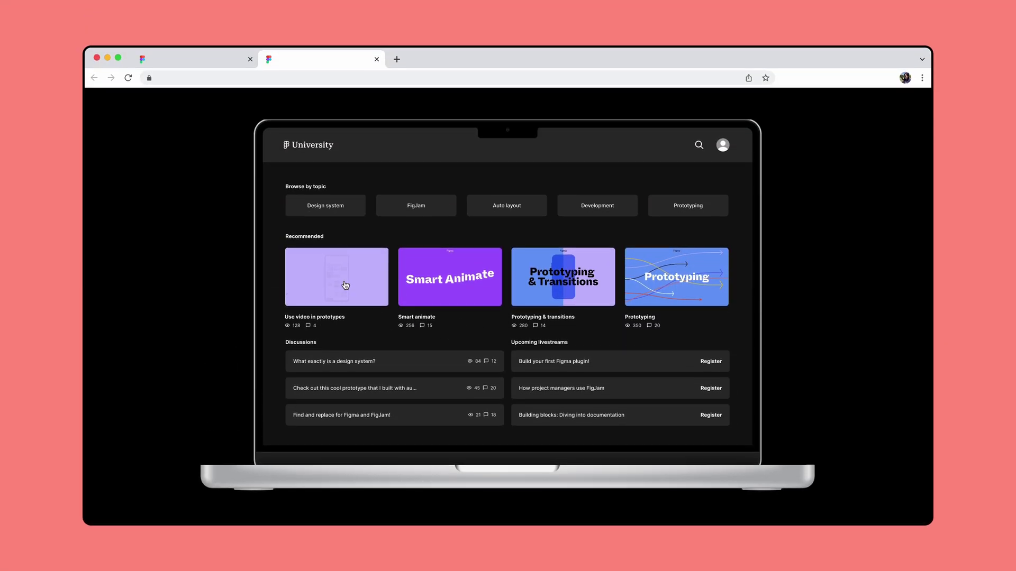
left_click(345, 286)
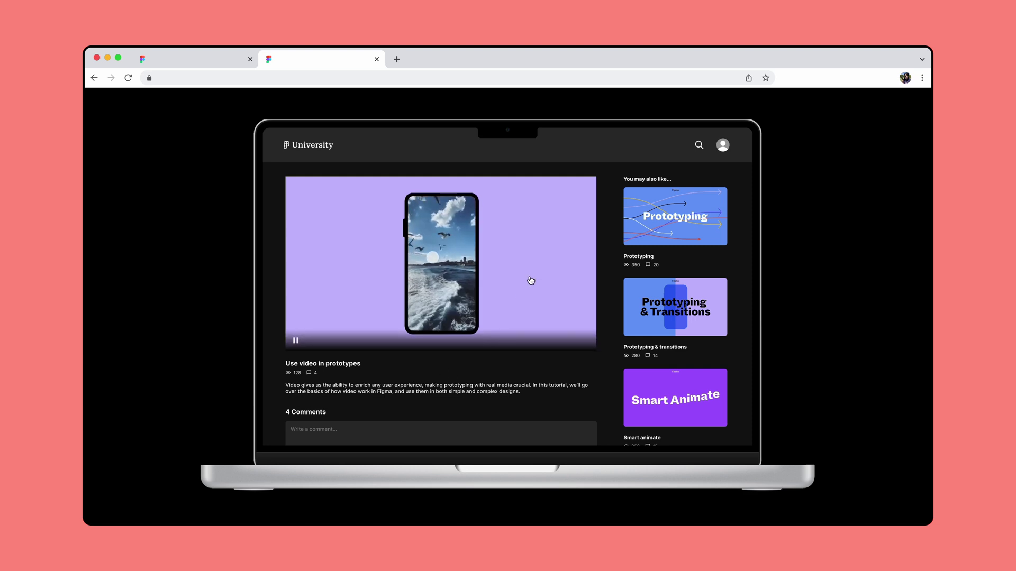
left_click(520, 316)
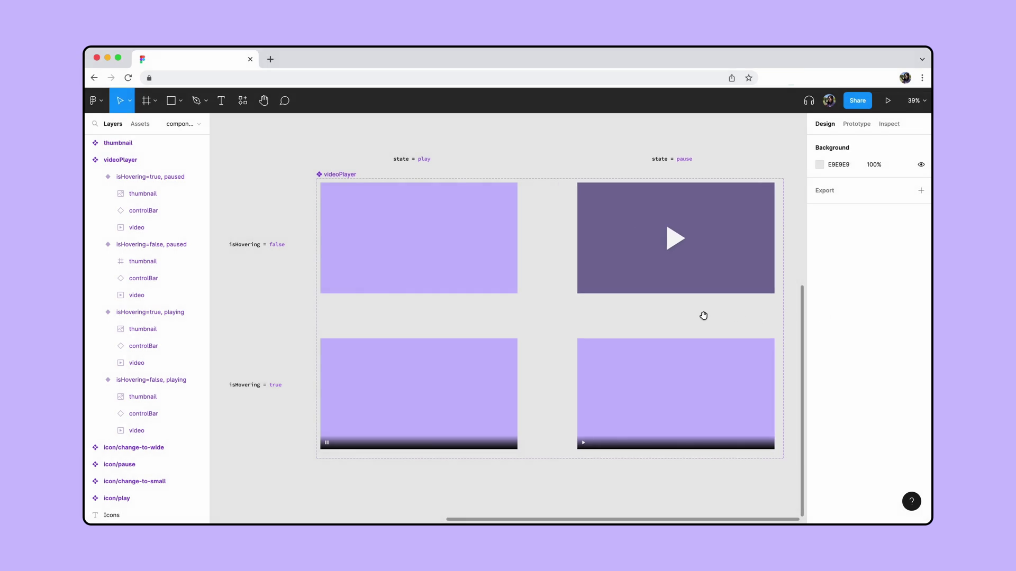
Step: Scroll the canvas left back to the videoPlayer component set
scroll(492, 316, "left", 5)
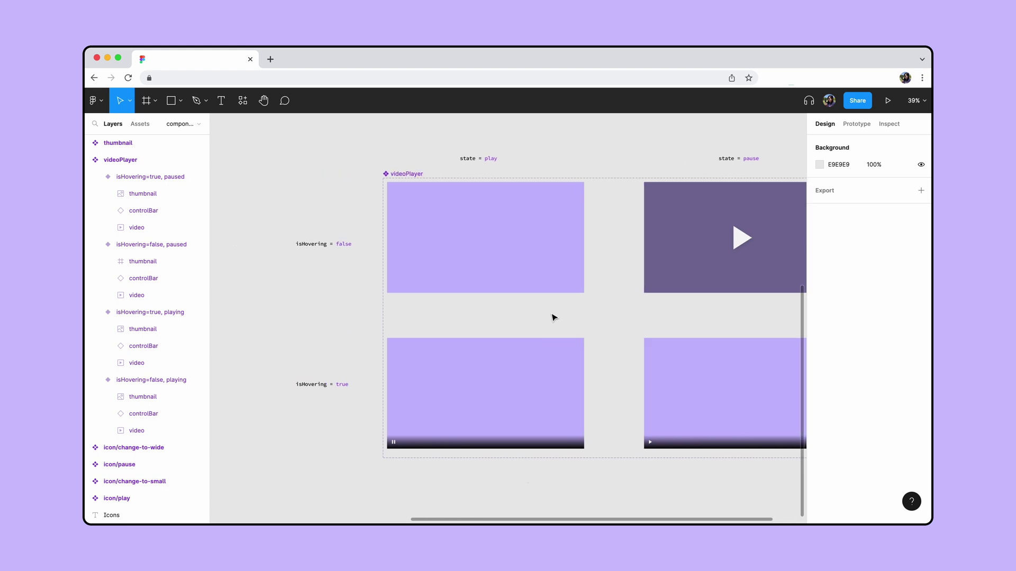
Step: Link the playing variant to its hovered version on Mouse enter with Smart animate
key("shift+e")
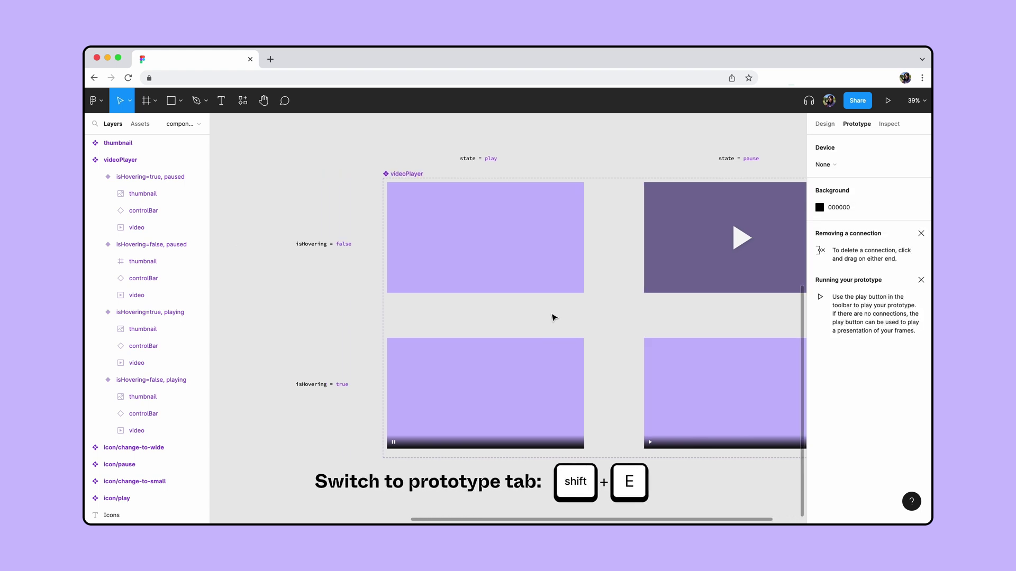
left_click_drag(485, 292, 488, 346)
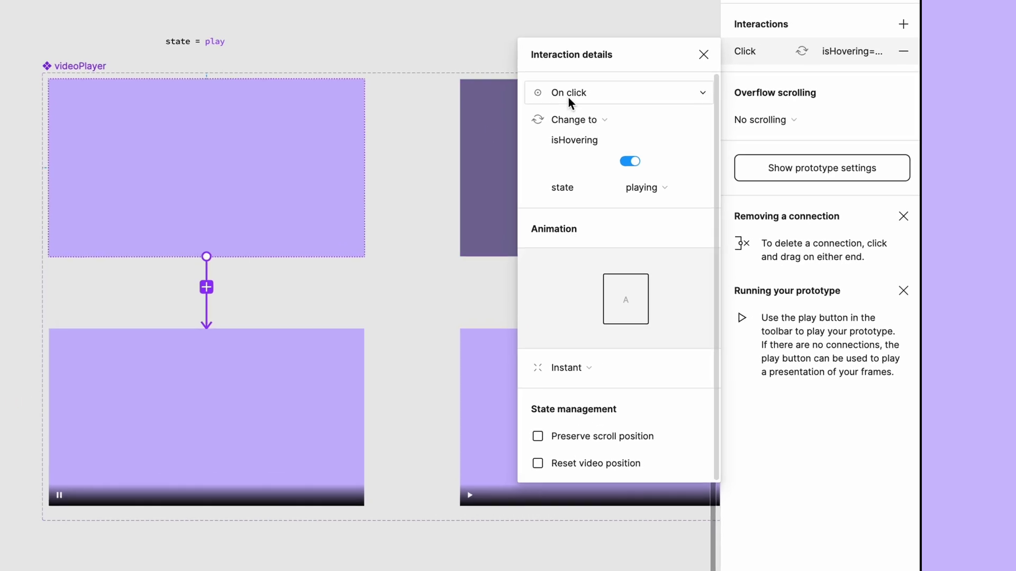
left_click(711, 190)
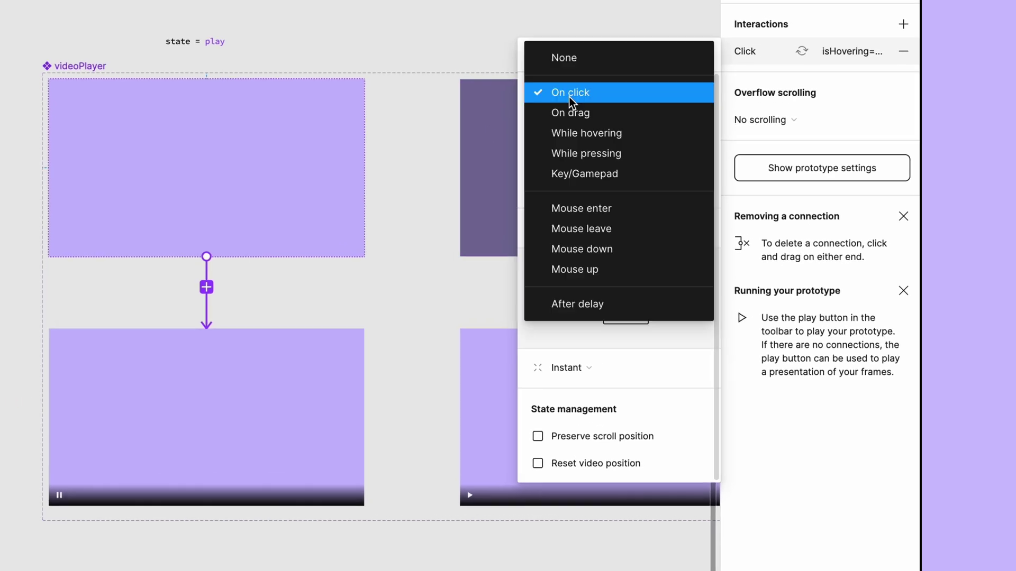
left_click(621, 209)
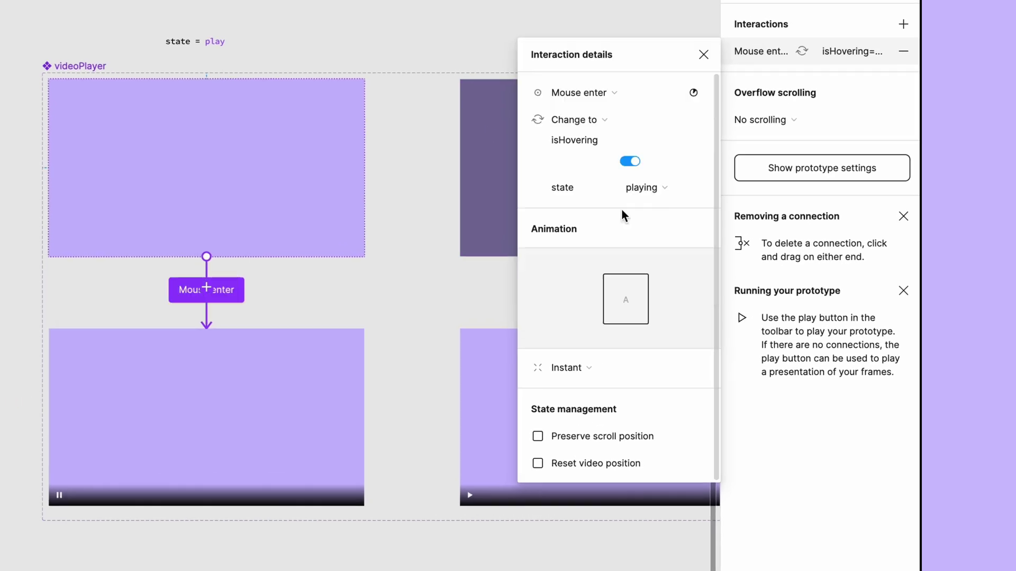
left_click(608, 365)
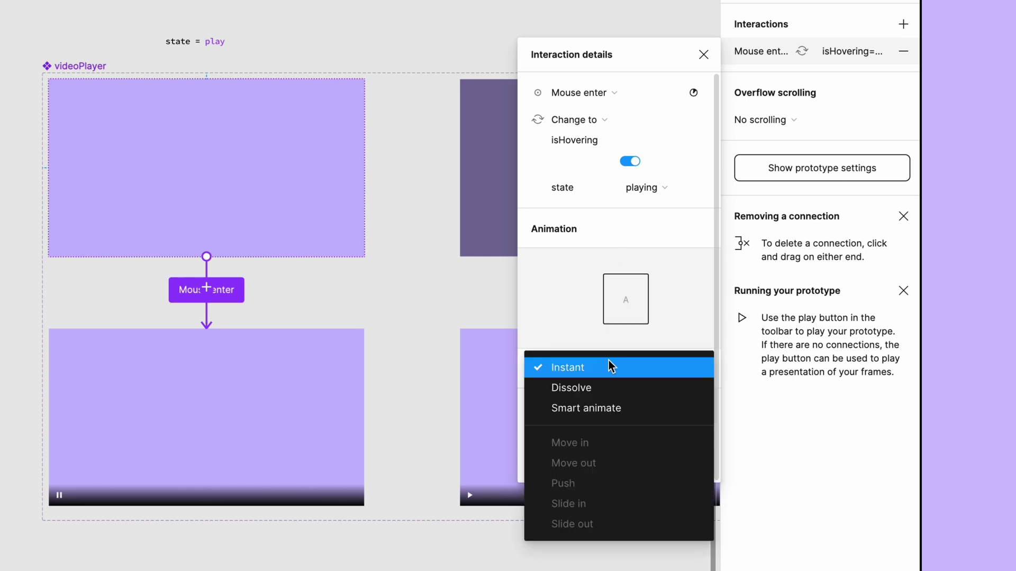
left_click(632, 408)
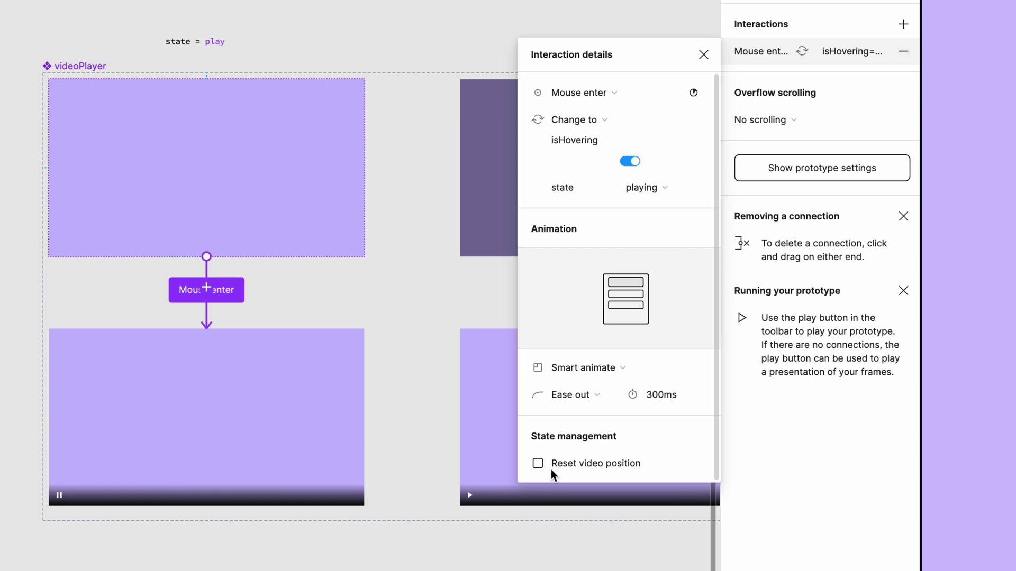
Step: Link the hovered playing variant back to the playing one on Mouse leave
left_click(224, 339)
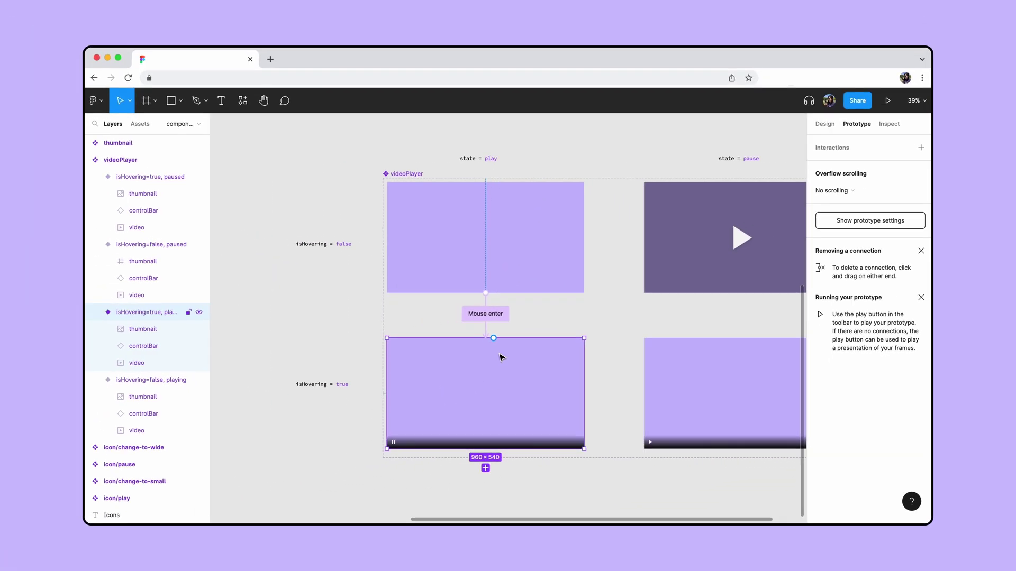
left_click_drag(495, 341, 489, 286)
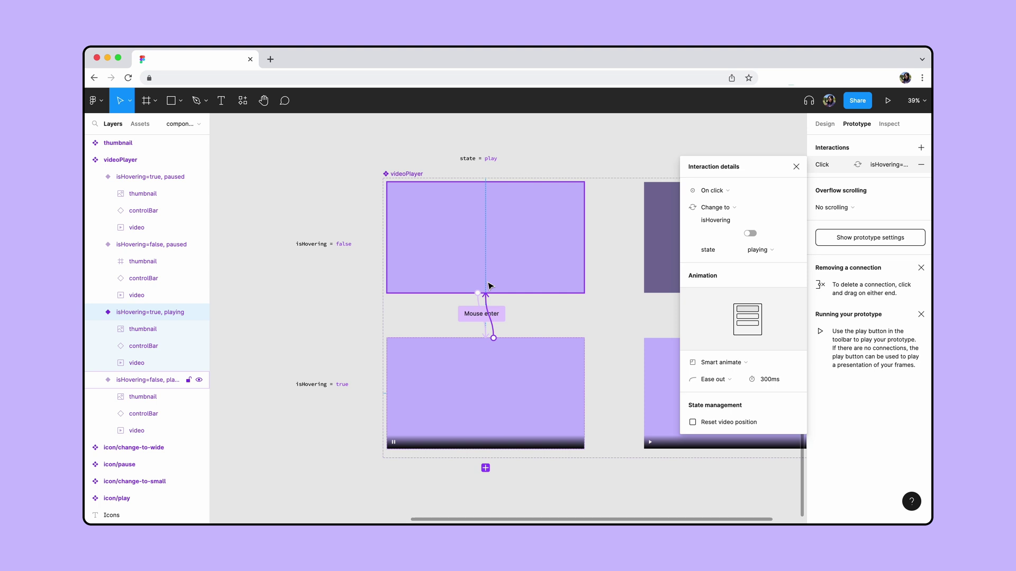
left_click(717, 193)
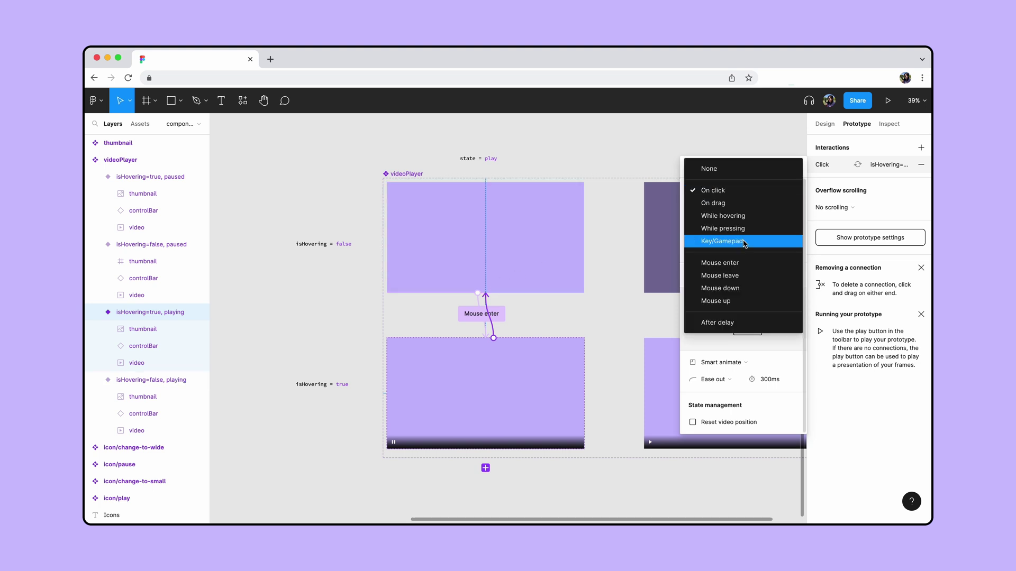
left_click(743, 276)
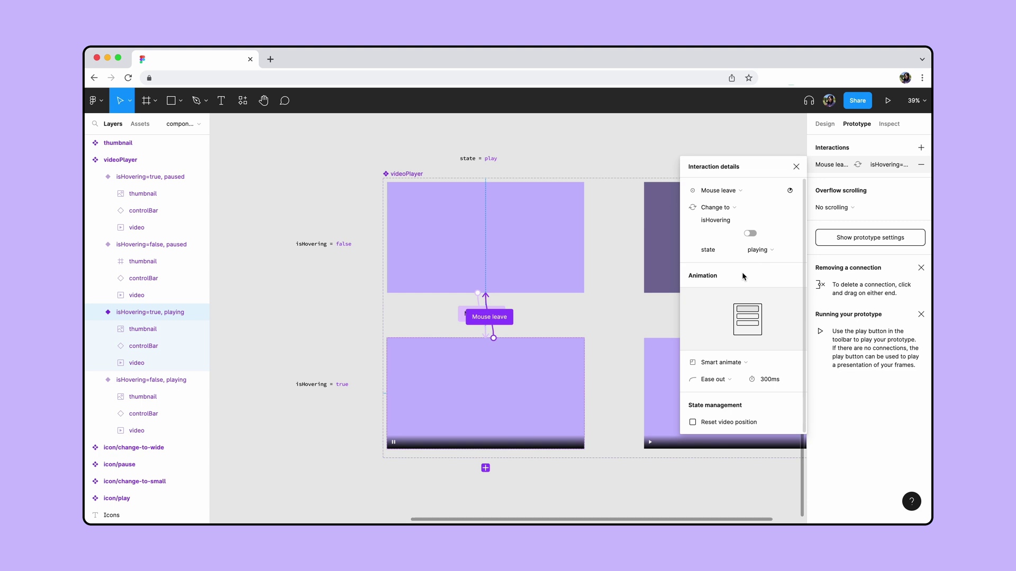
left_click(637, 313)
Step: Connect the non-hovered paused variant to its hovered version
scroll(551, 313, "right", 3)
left_click(701, 282)
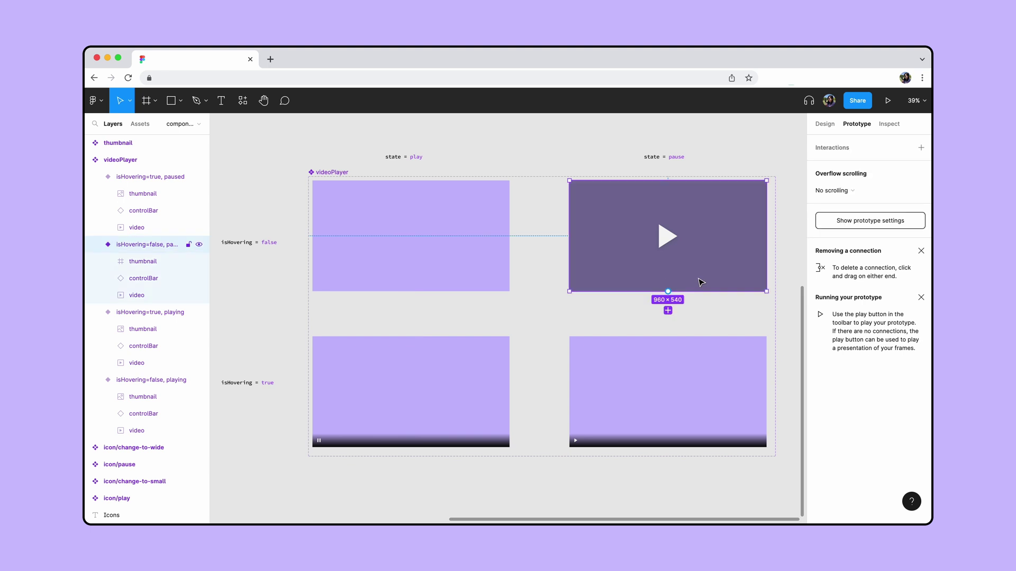
left_click_drag(668, 291, 670, 248)
Step: Give the paused variants a Mouse enter link to hovered and a Mouse leave link back
left_click(704, 188)
left_click(712, 264)
left_click(681, 340)
left_click(703, 188)
left_click(755, 275)
left_click(588, 310)
left_click_drag(588, 311, 596, 312)
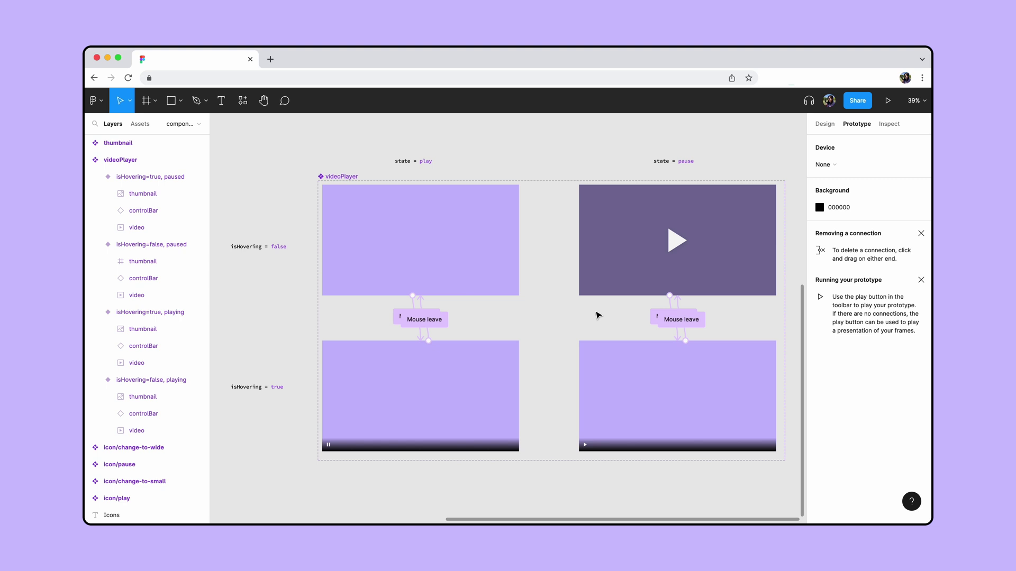
Step: Add On click links toggling between the hovered playing and hovered paused variants
left_click(506, 367)
left_click_drag(519, 396, 597, 402)
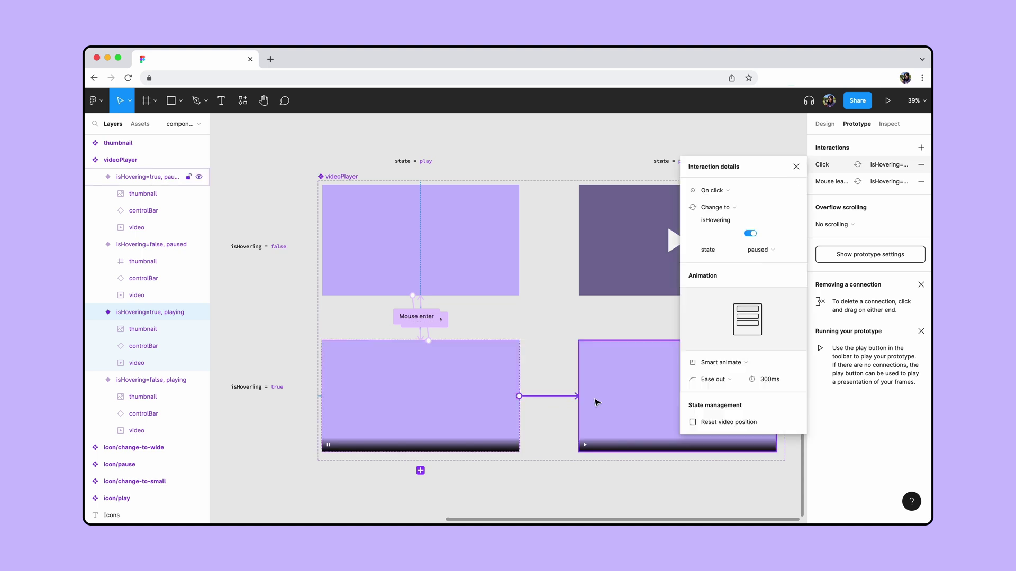
left_click(747, 193)
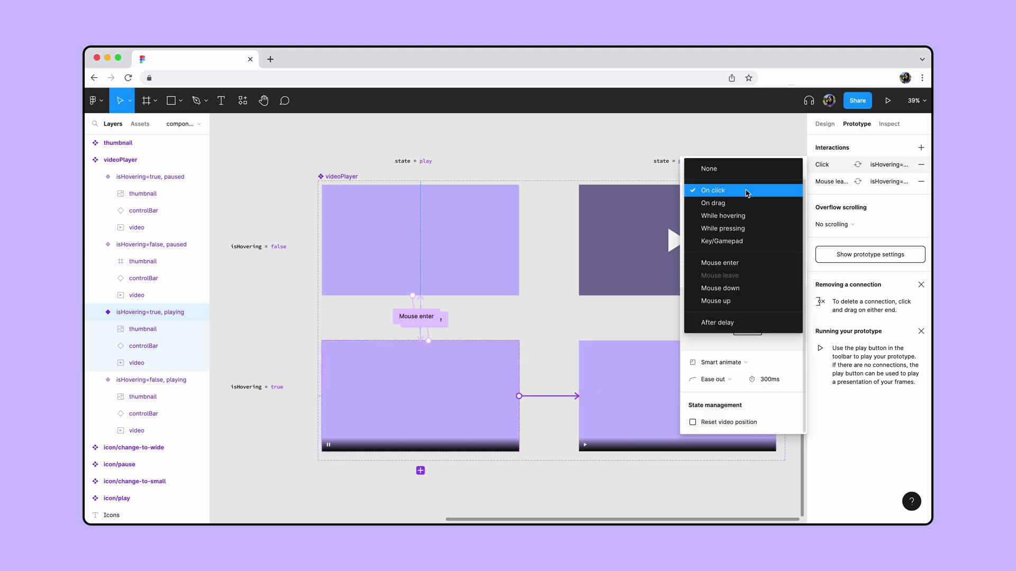
left_click(747, 193)
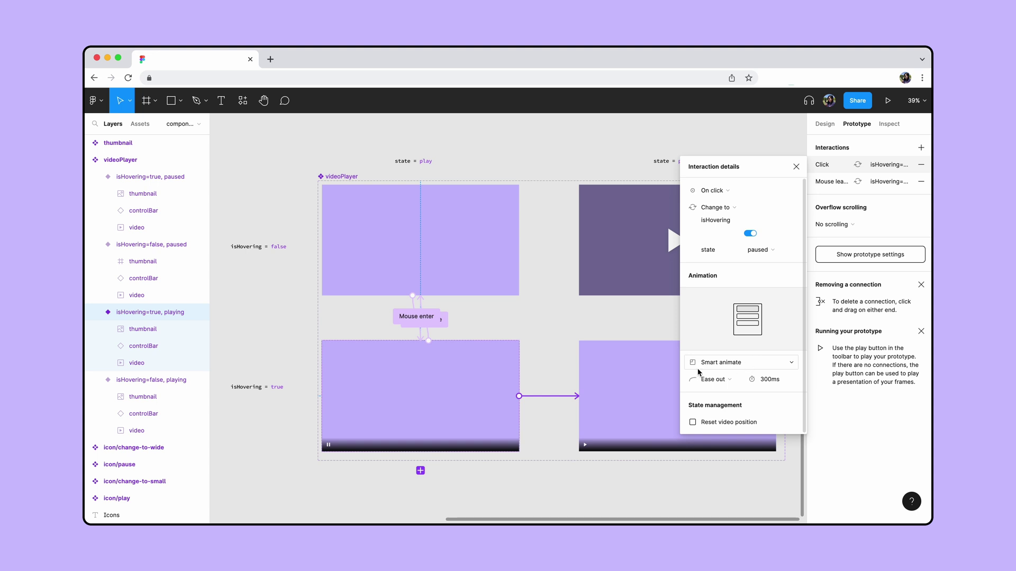
left_click(622, 386)
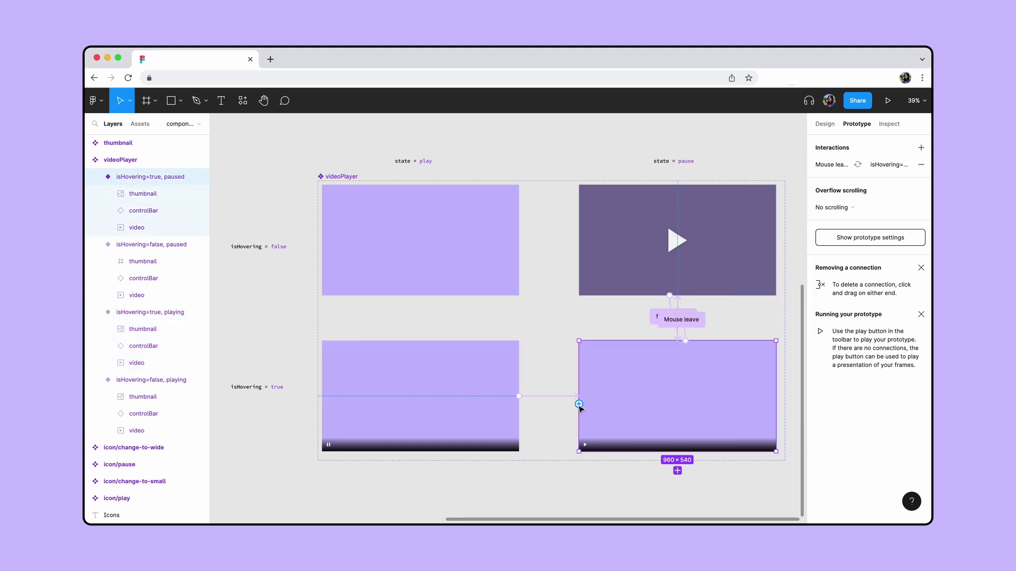
left_click_drag(579, 404, 494, 400)
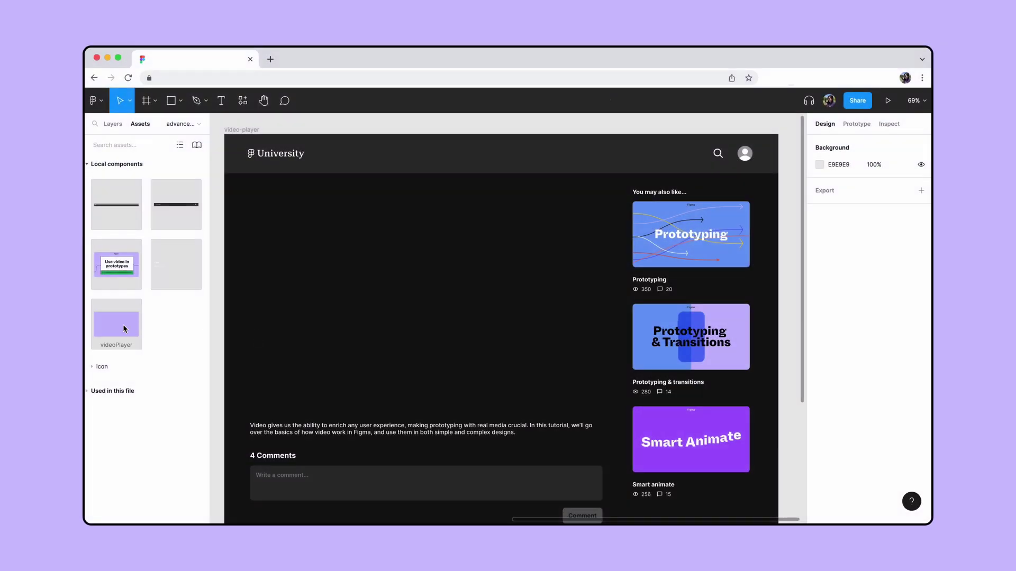
Step: Place videoPlayer with videoMeta below, titled 'Use video in prototypes' with 128 views, then present
left_click_drag(114, 329, 377, 284)
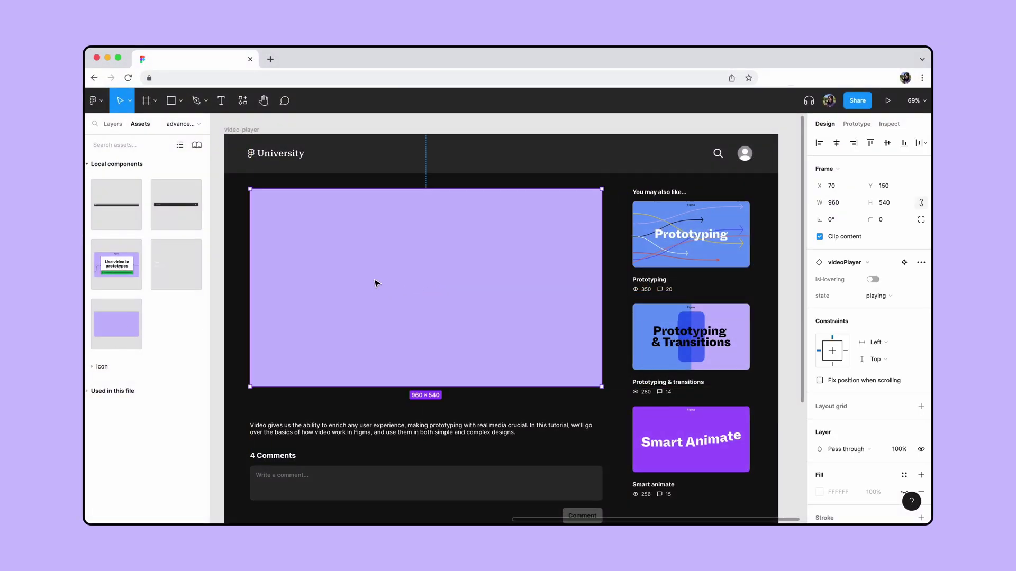
left_click_drag(176, 264, 266, 405)
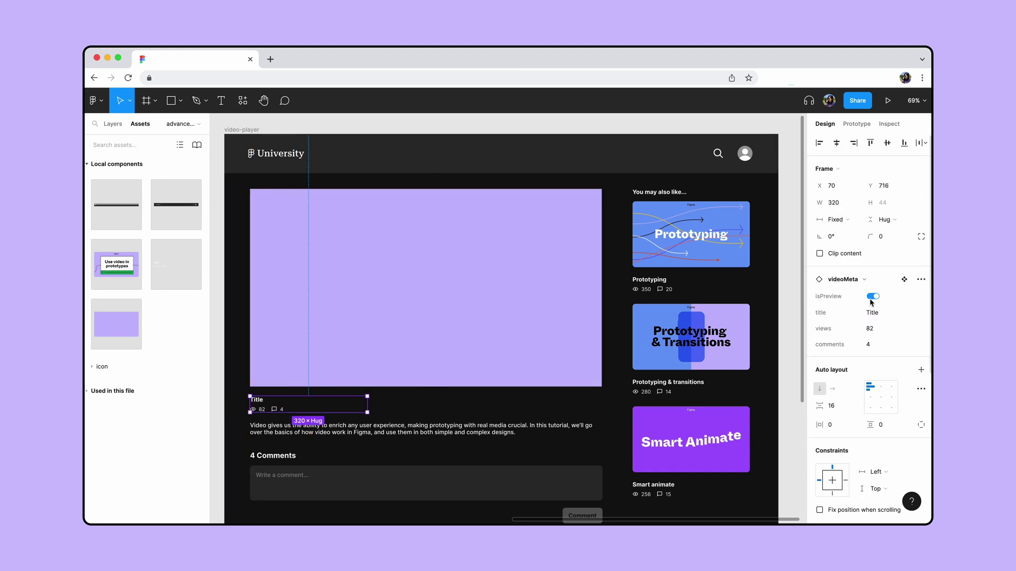
left_click(895, 313)
type("Use video in prototypes")
key("Tab")
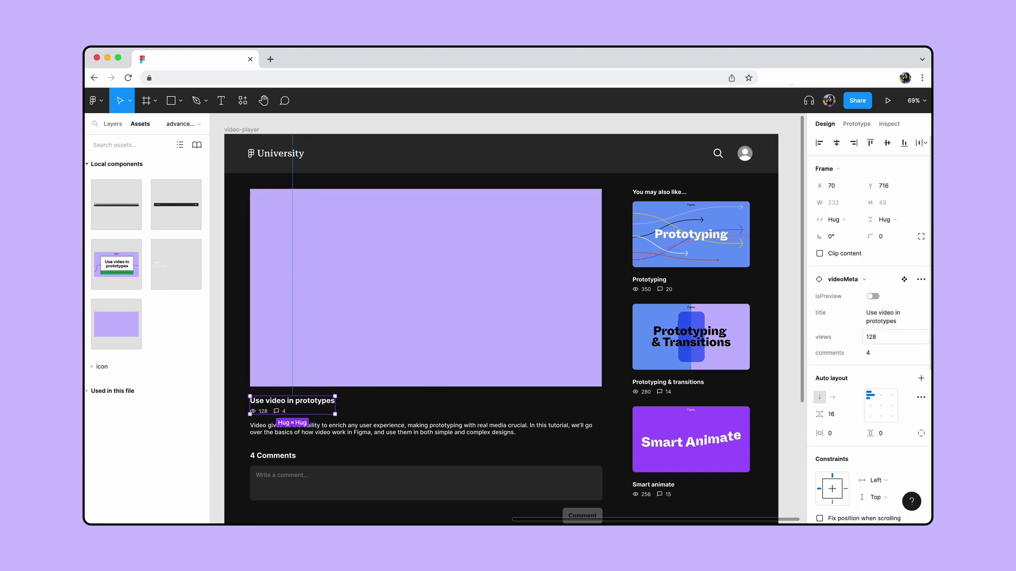
type("128")
key("Return")
key("Escape")
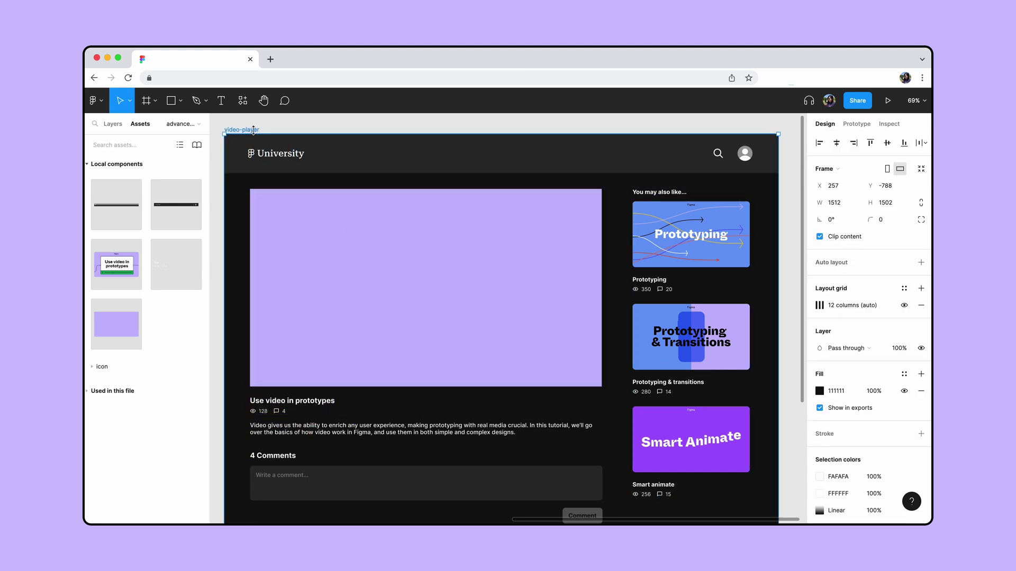
left_click(888, 101)
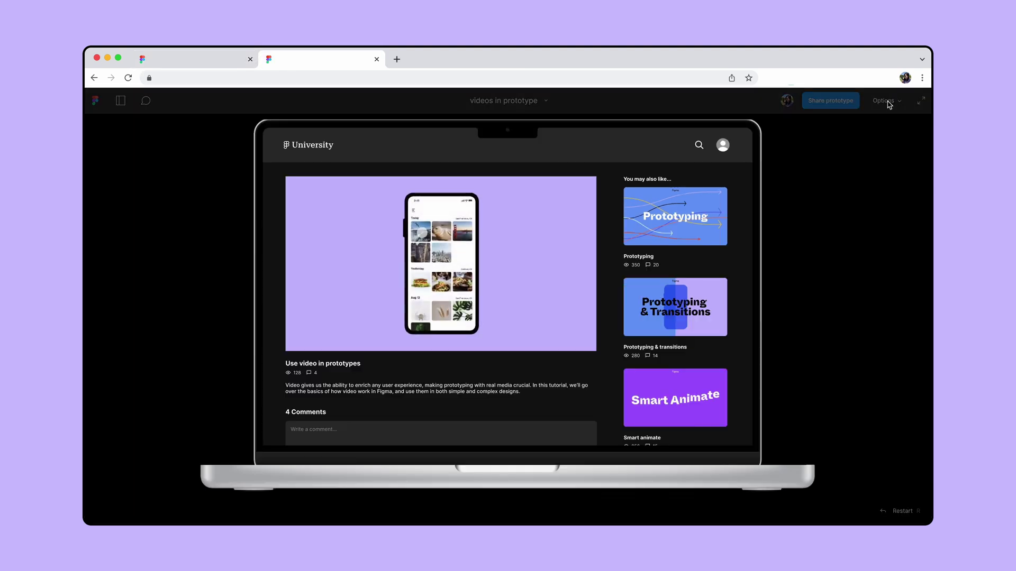
mouse_move(504, 249)
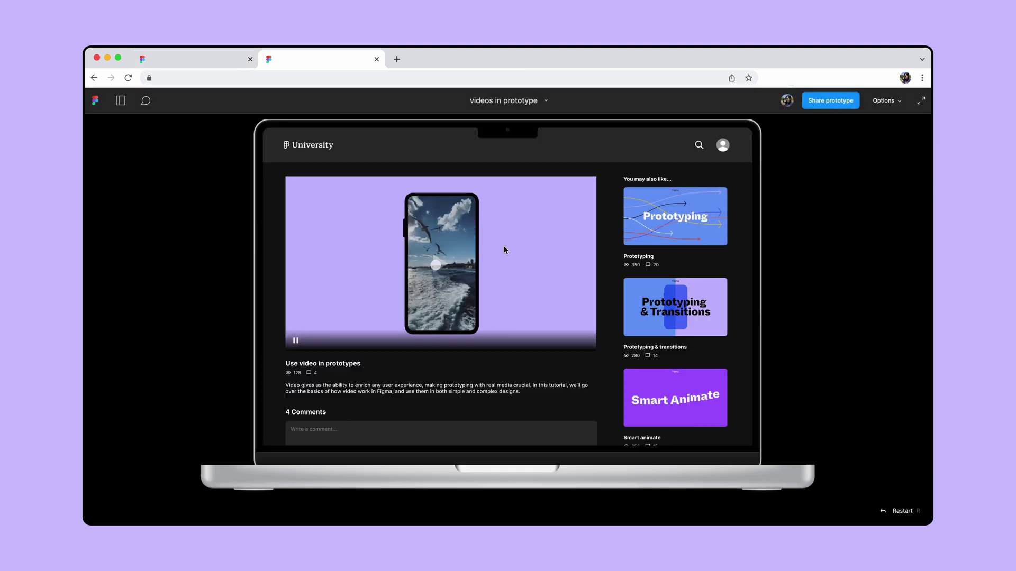
left_click(521, 282)
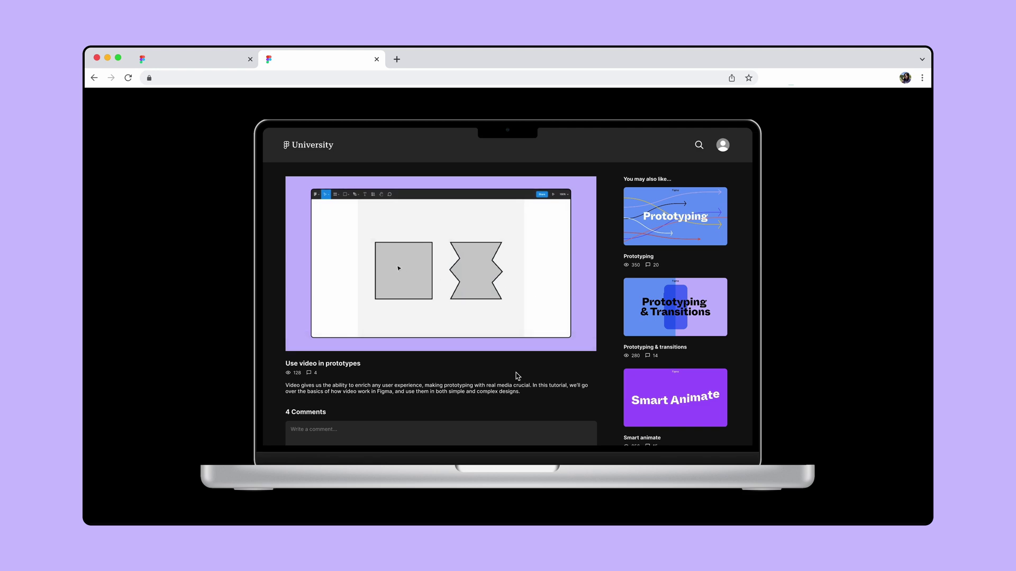
mouse_move(533, 268)
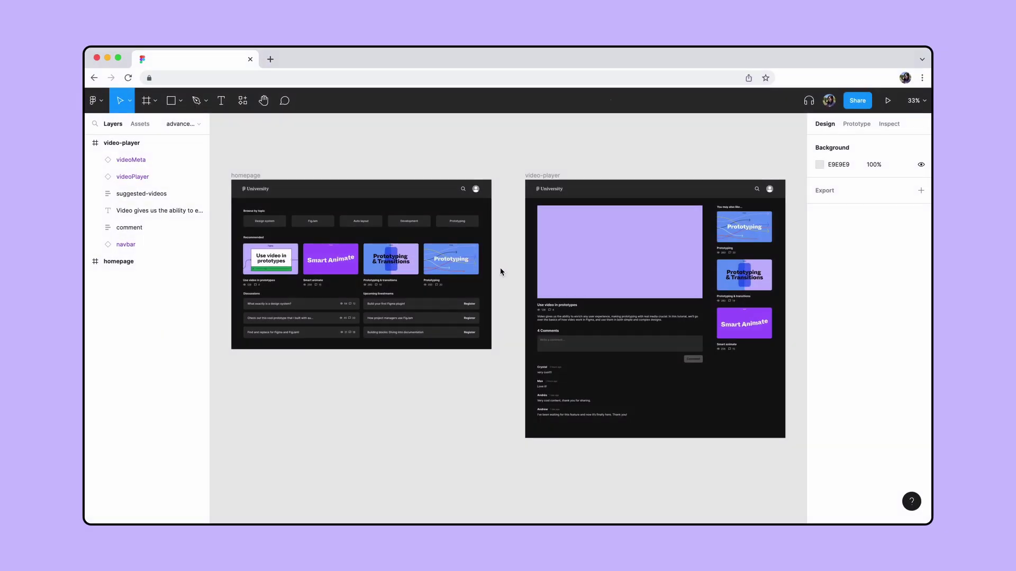
Step: Zoom to the video-player frame and rename the videoPlayer instance to 'video'
left_click(544, 176)
key("shift+2")
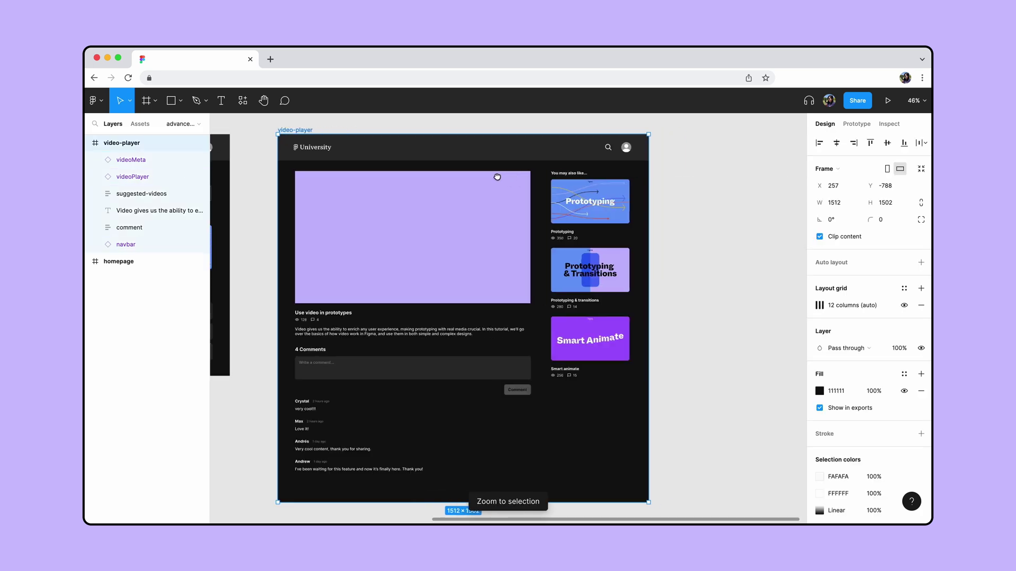
left_click(464, 174)
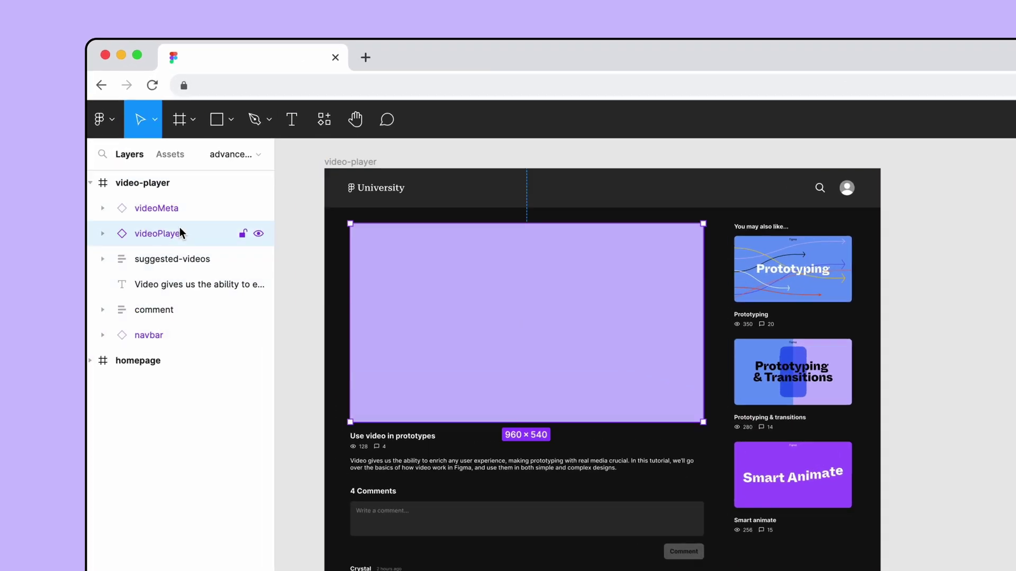
double_click(178, 232)
type("video")
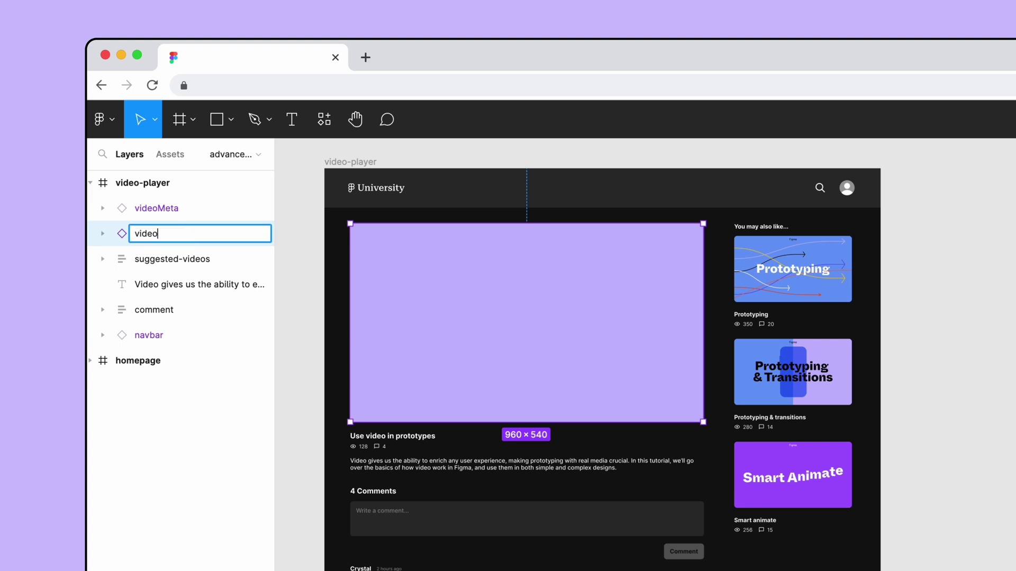
key("Return")
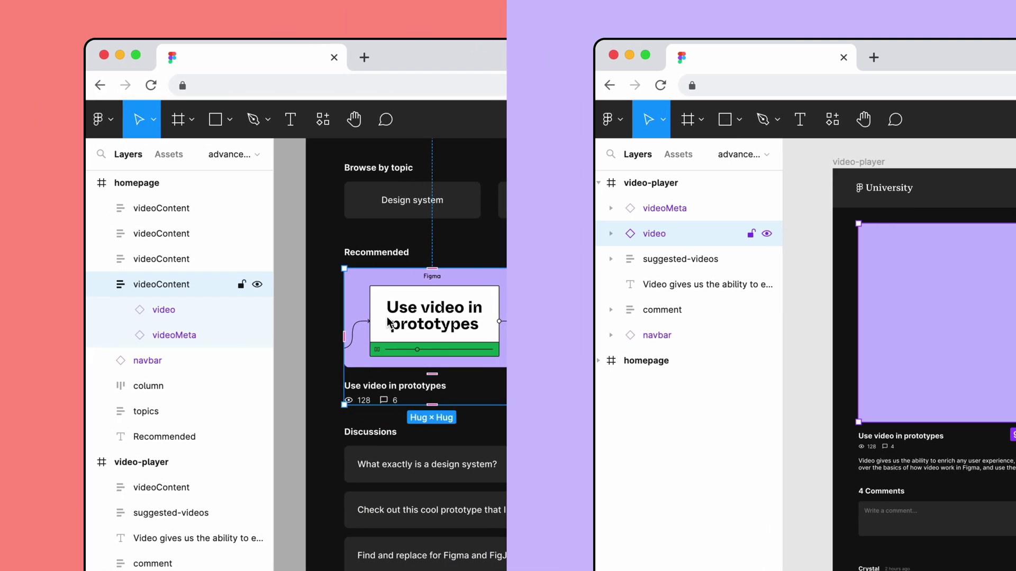
Step: Wrap video and videoMeta in an auto-layout frame named 'videoContent'
left_click(189, 316)
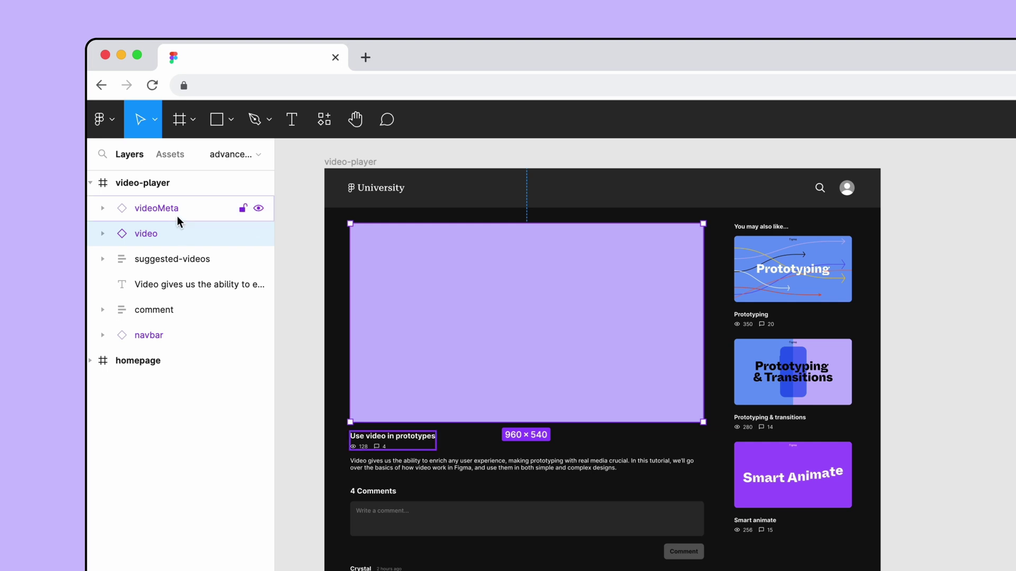
left_click(177, 209, "shift")
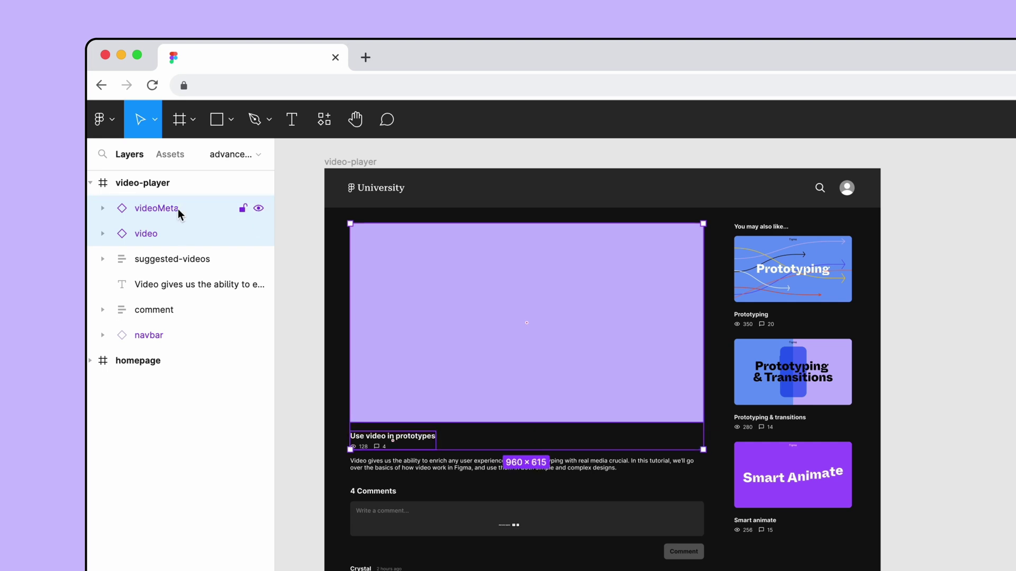
key("shift+a")
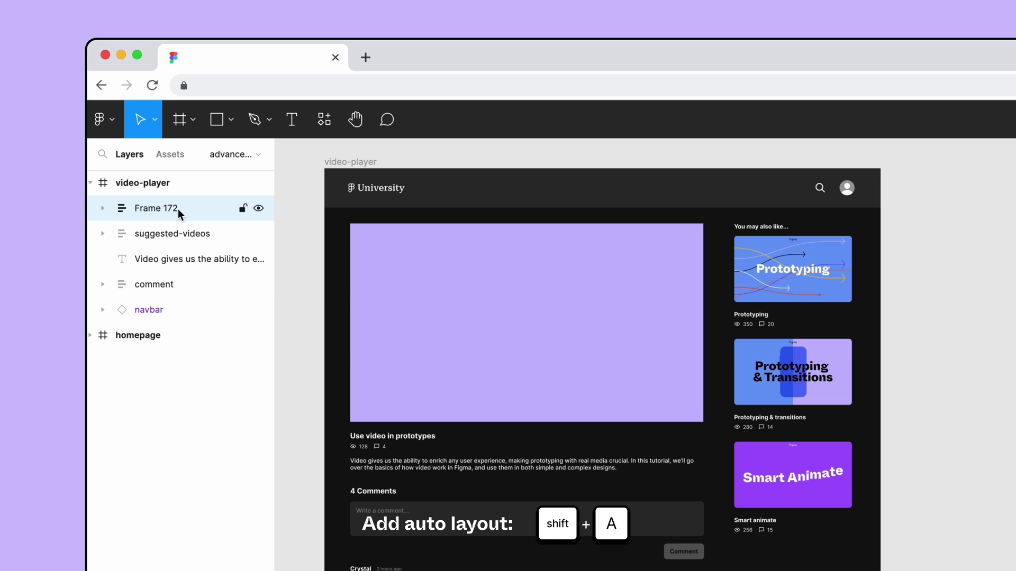
double_click(178, 208)
type("videoContent")
key("Return")
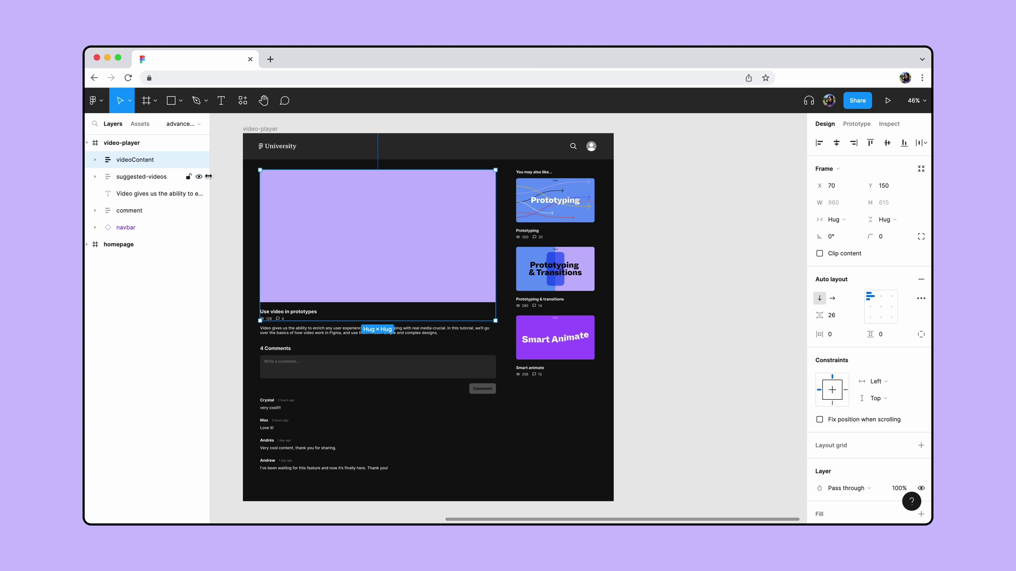
Step: Connect the 'Use video in prototypes' card to the video-player frame on click
left_click_drag(190, 185, 631, 204)
key("shift+e")
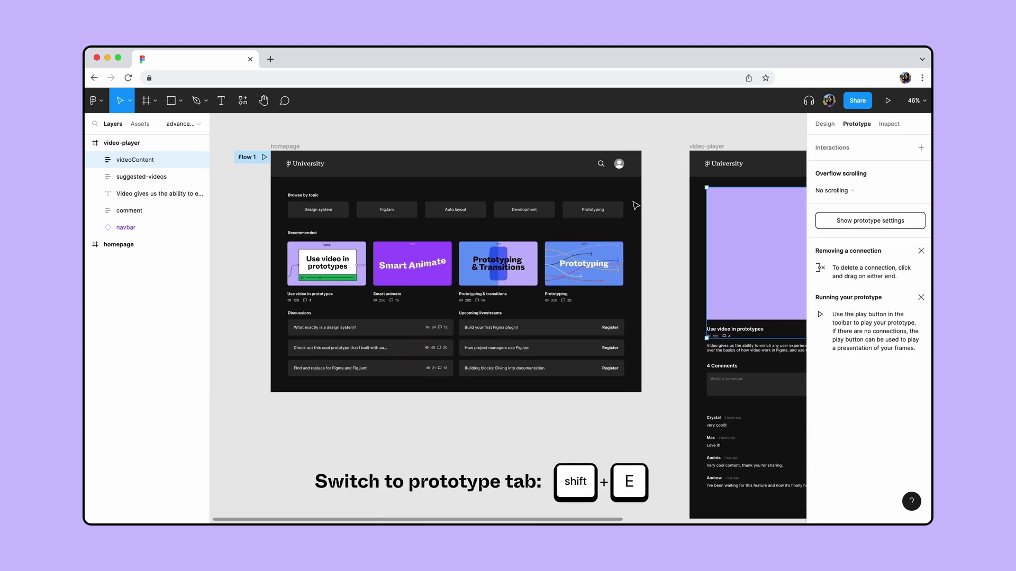
left_click(359, 266)
left_click_drag(369, 273, 710, 268)
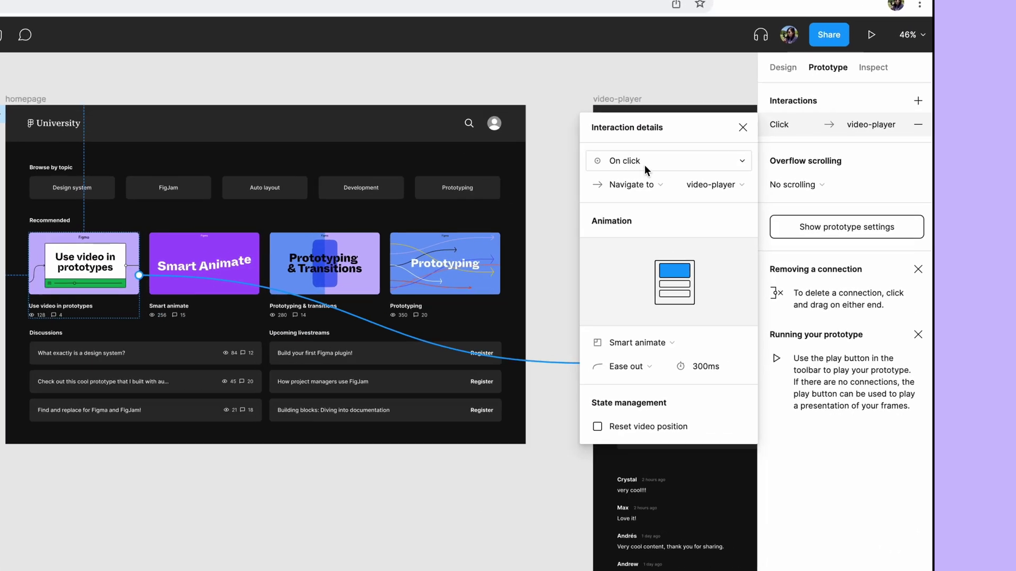
left_click(726, 191)
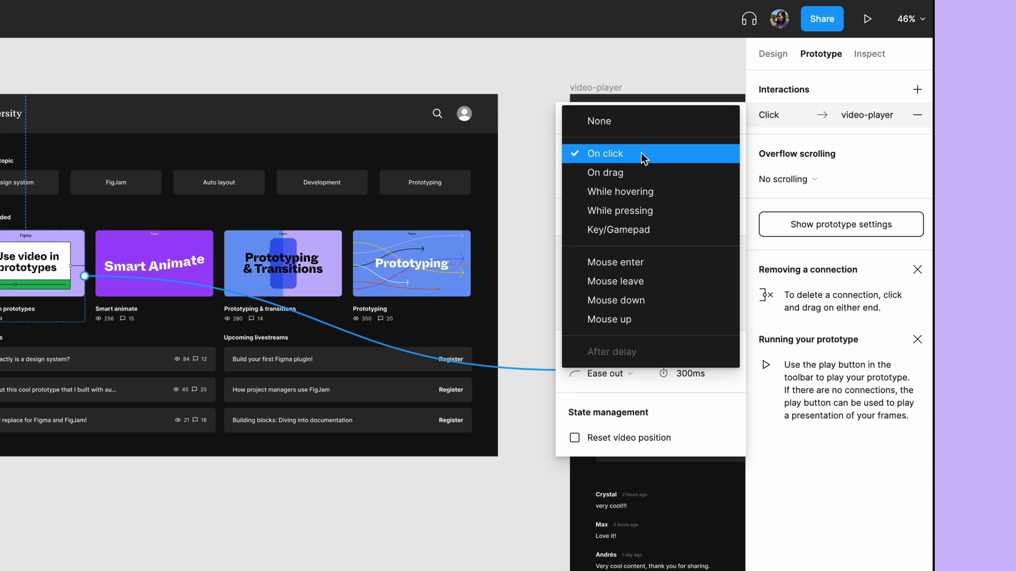
left_click(642, 154)
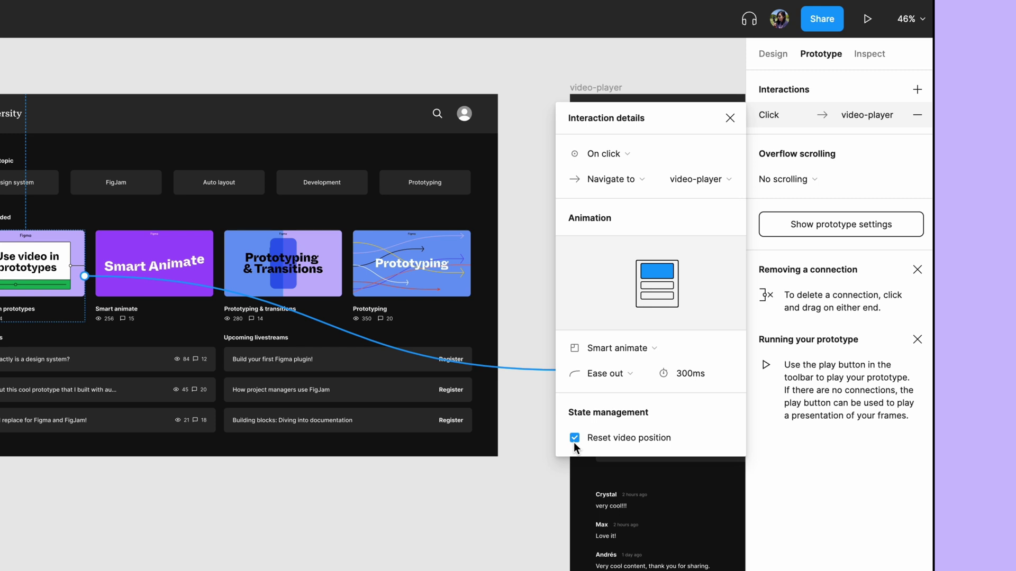
Step: Set the transition to custom bezier 0, 0.5, 0.5, 1 easing over 200ms
left_click(607, 374)
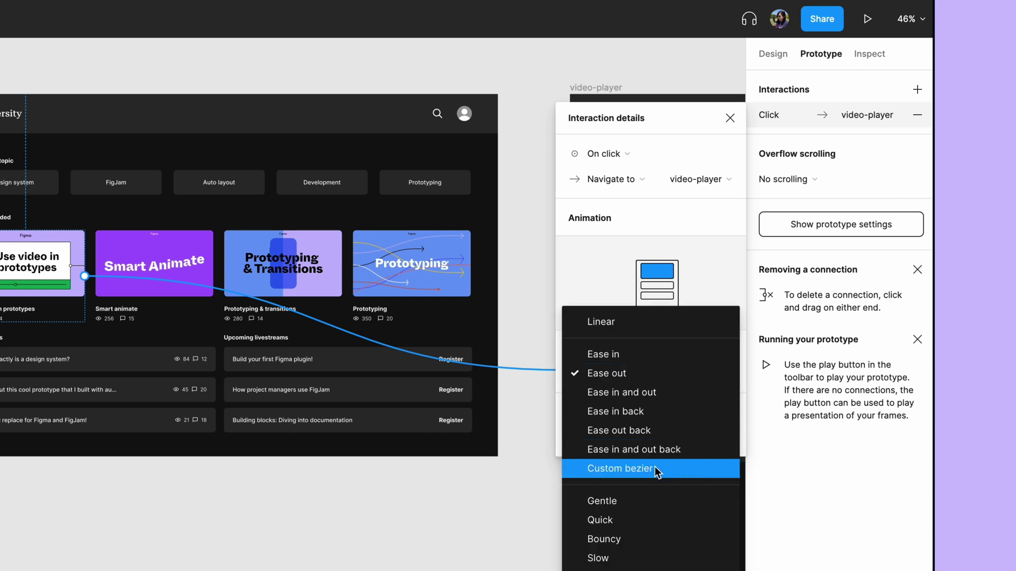
left_click(619, 469)
double_click(598, 436)
type("0,0.5,0.5,1")
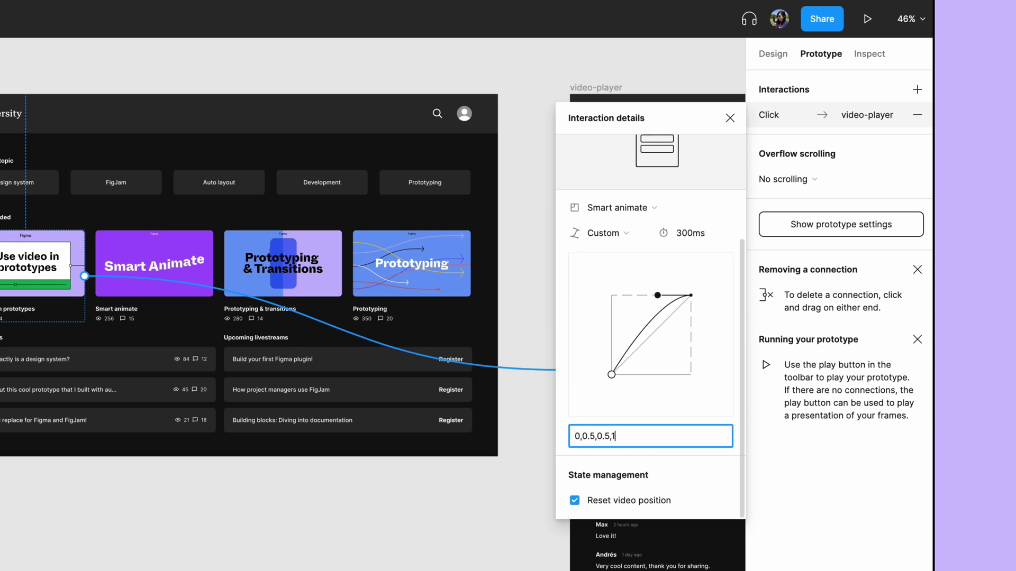
key("Return")
left_click(690, 233)
type("200")
key("Return")
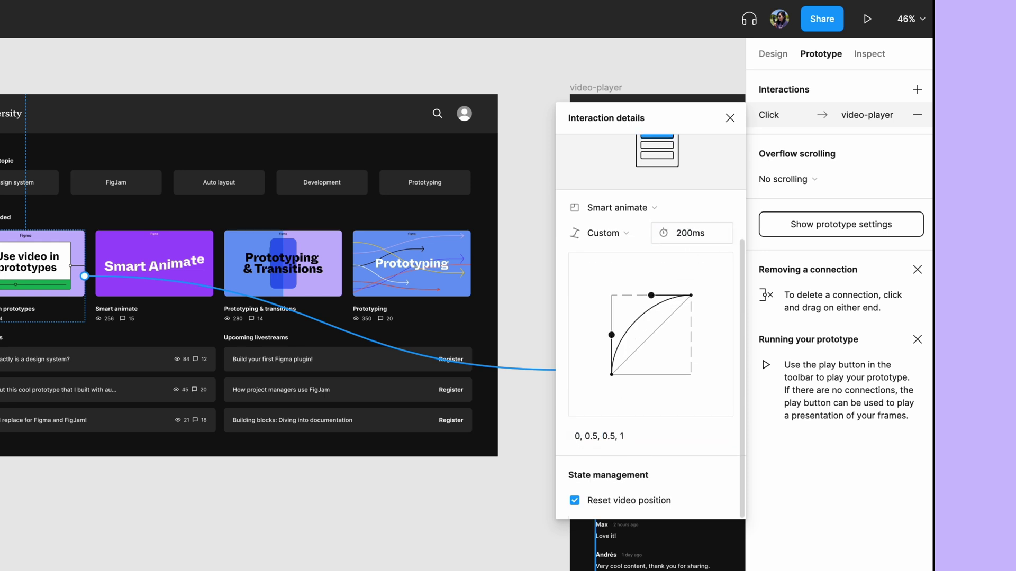
Step: Link video-player's University logo back to homepage, then select homepage's Flow 1 start
left_click(549, 143)
scroll(449, 154, "right", 3)
left_click(563, 113)
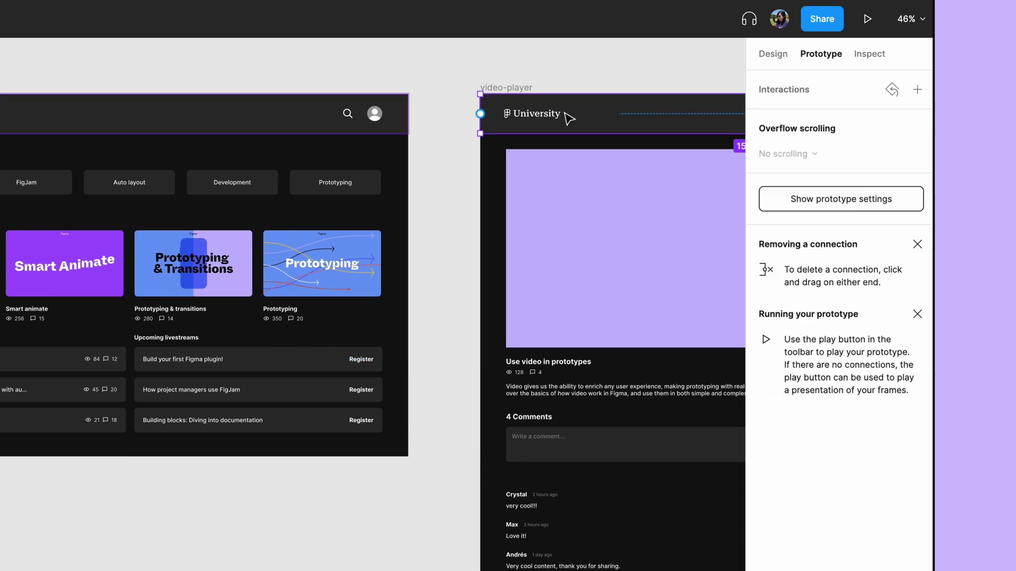
left_click_drag(503, 114, 385, 233)
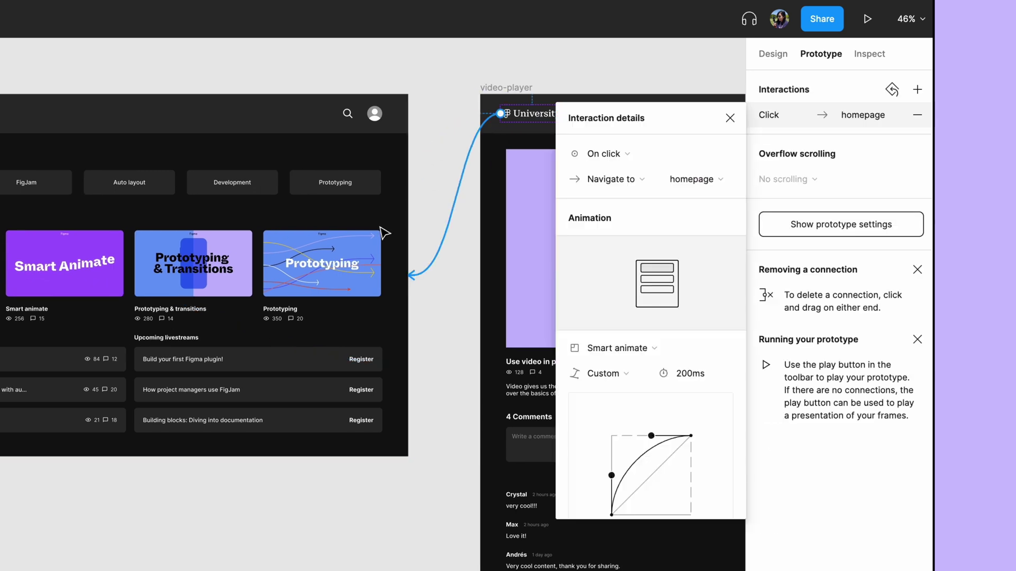
scroll(694, 316, "down", 5)
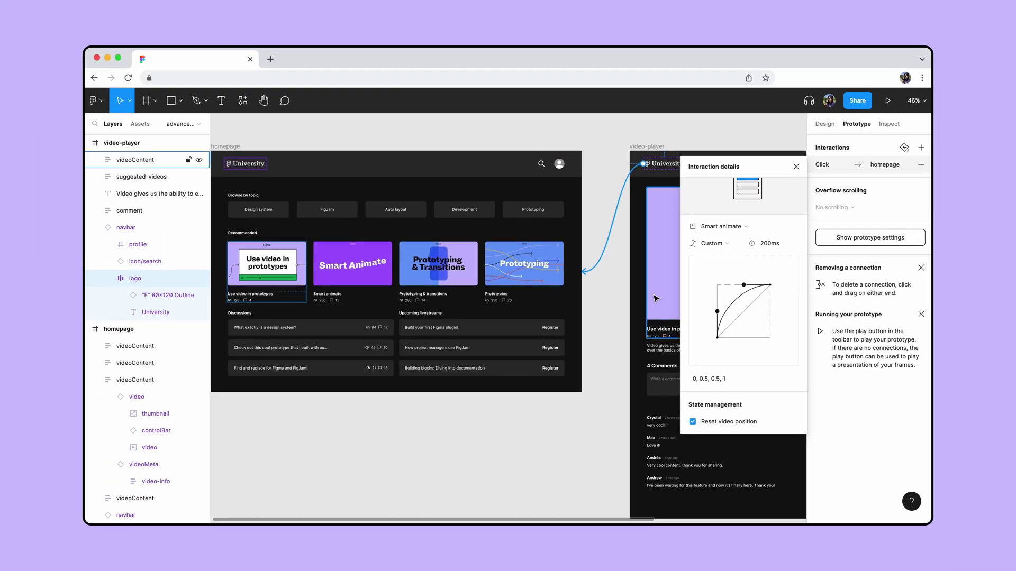
left_click(456, 308)
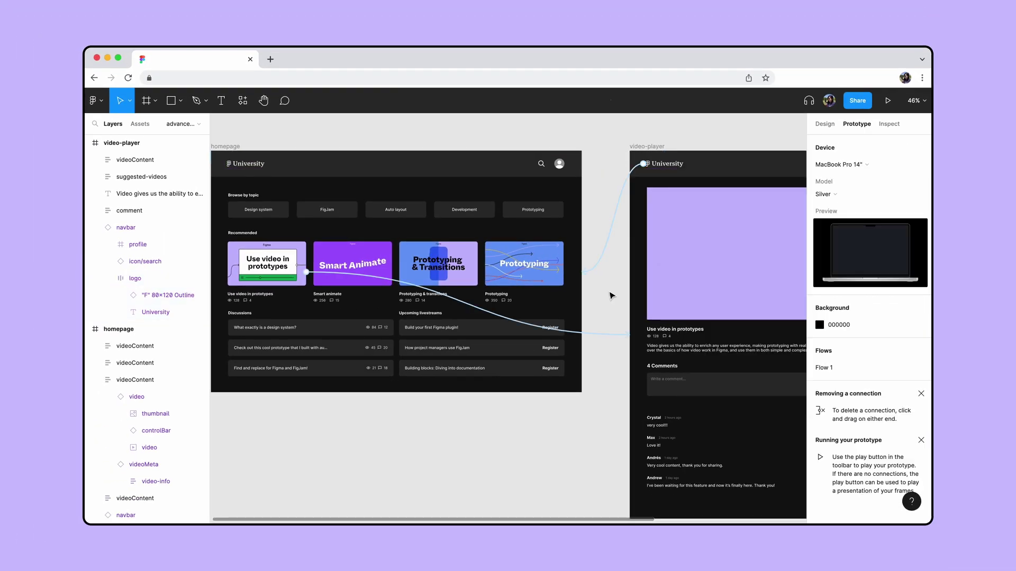
scroll(611, 295, "left", 5)
left_click(332, 171)
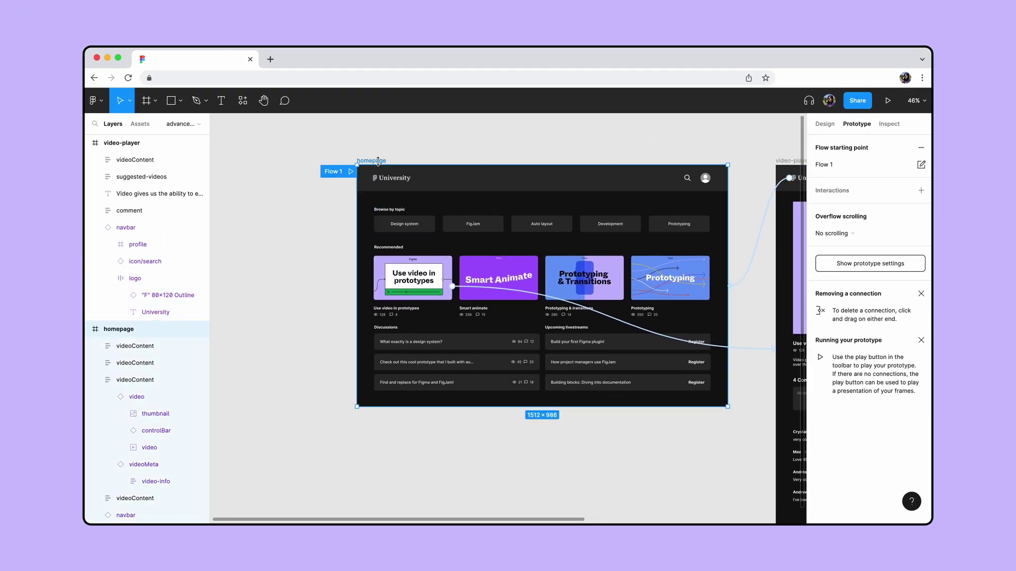
Step: Present Flow 1, preview the thumbnail hovers, open the Use video in prototypes page, and pause its video
left_click(351, 173)
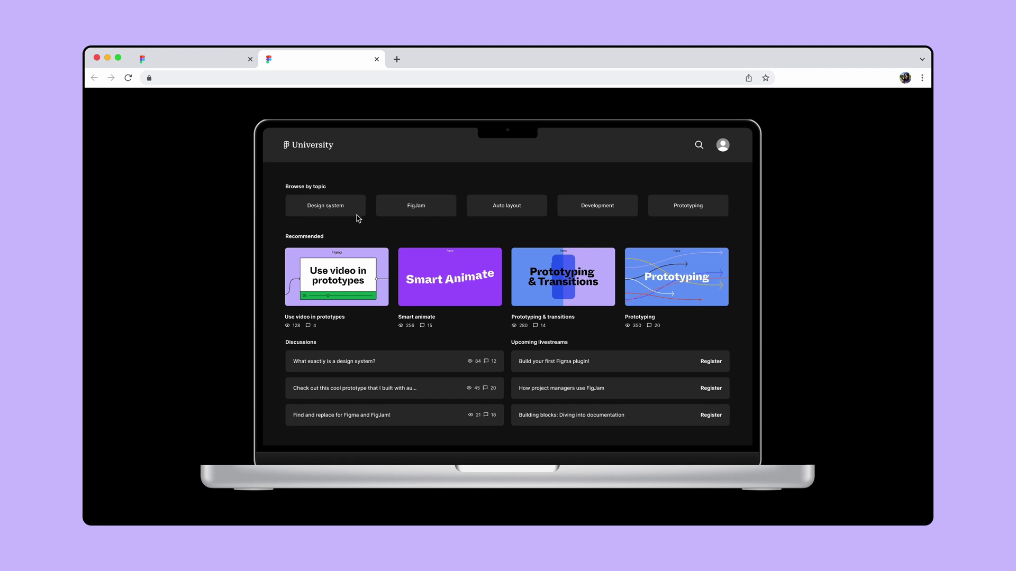
mouse_move(468, 292)
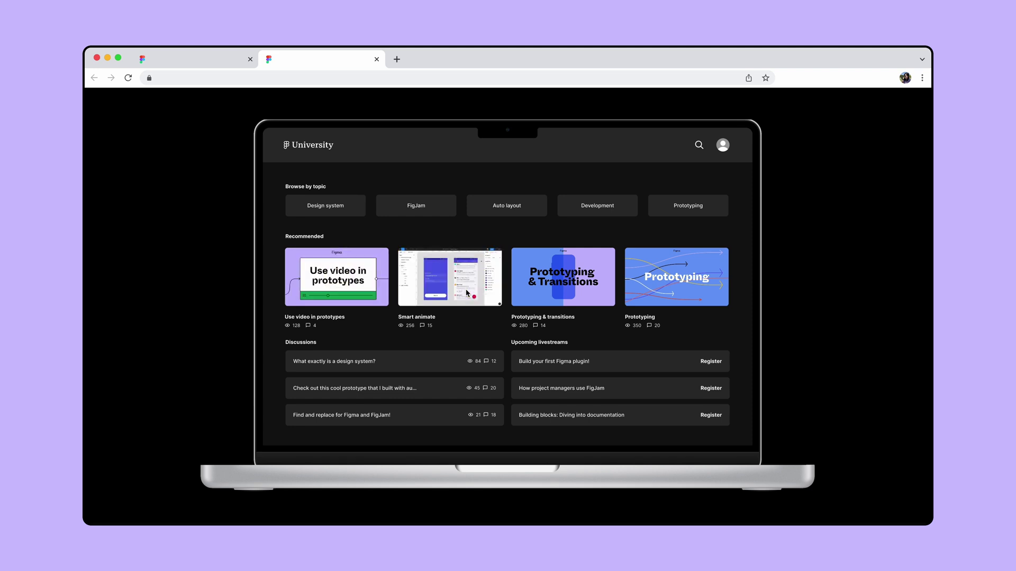
mouse_move(651, 290)
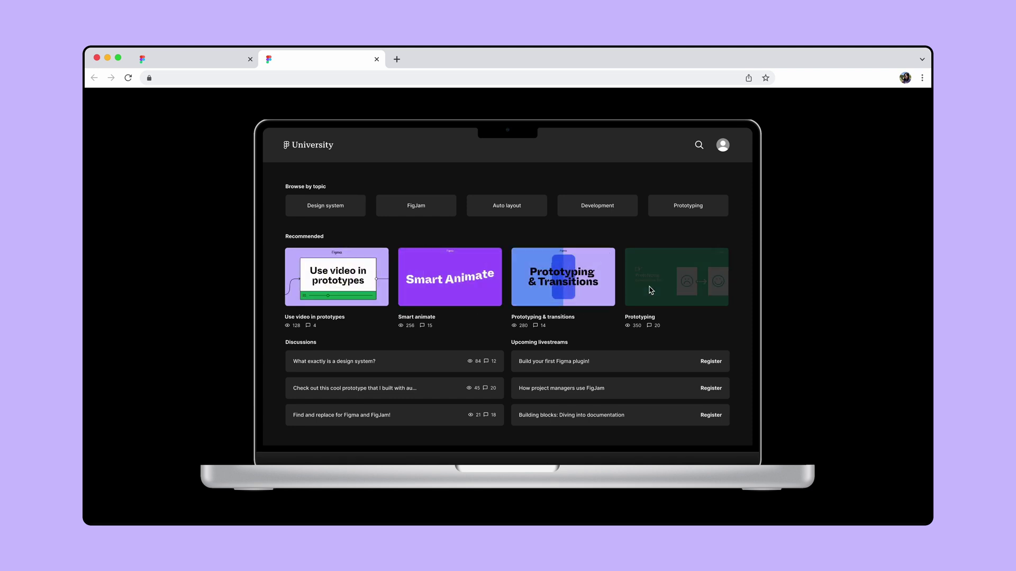
mouse_move(345, 285)
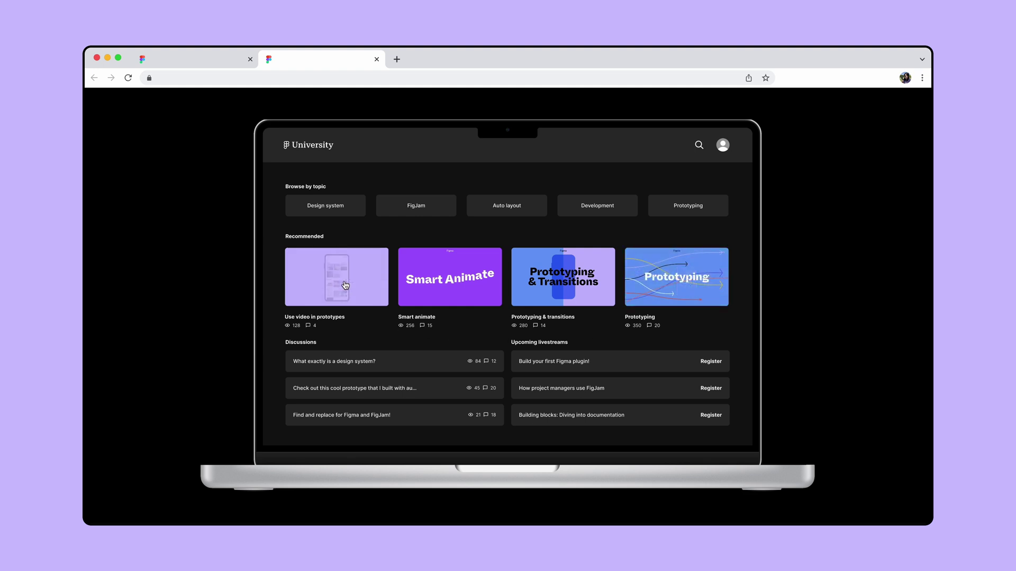
left_click(345, 284)
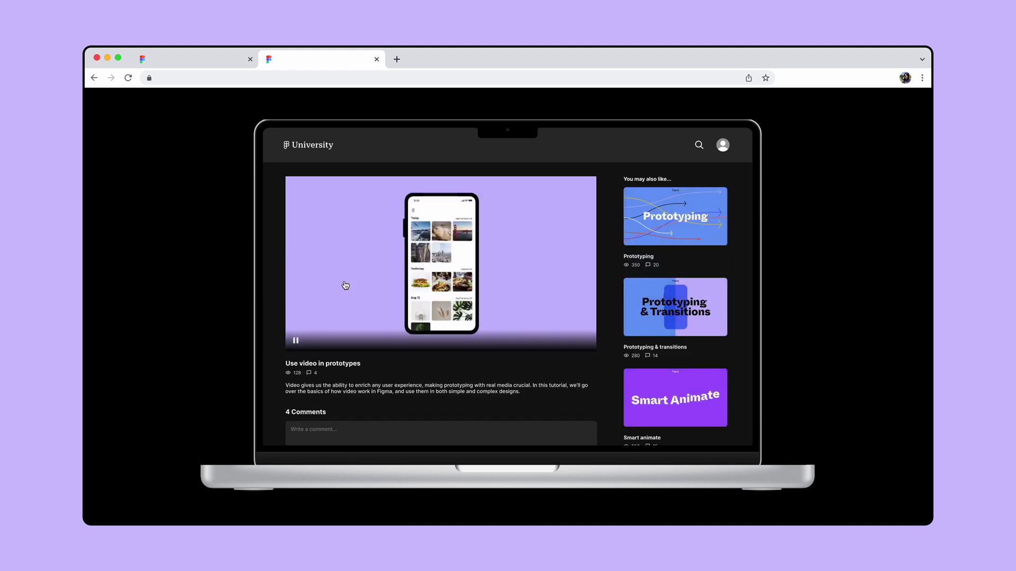
left_click(508, 313)
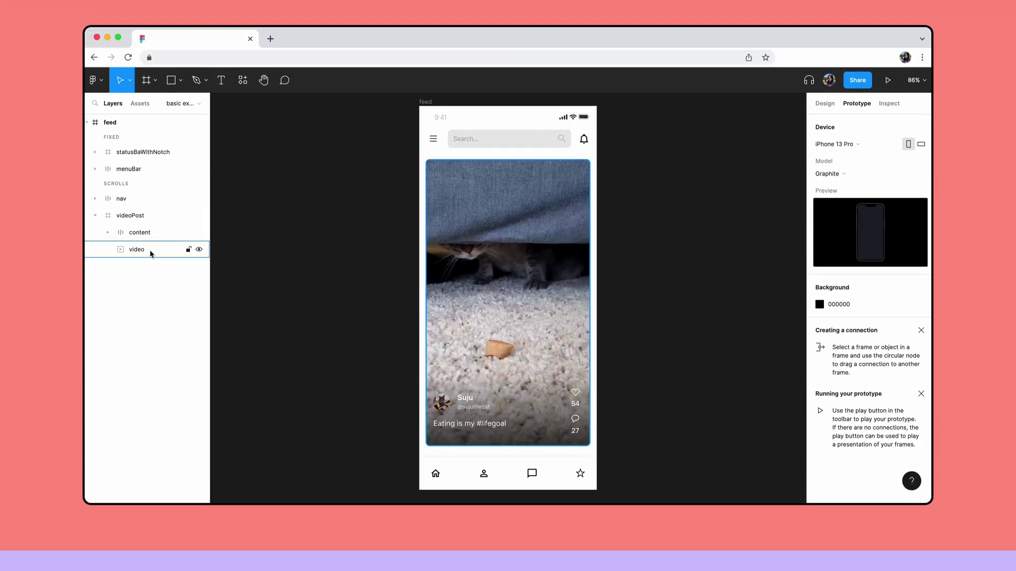
Step: Mute the feed's autoplaying video and add a new interaction to it
left_click(150, 253)
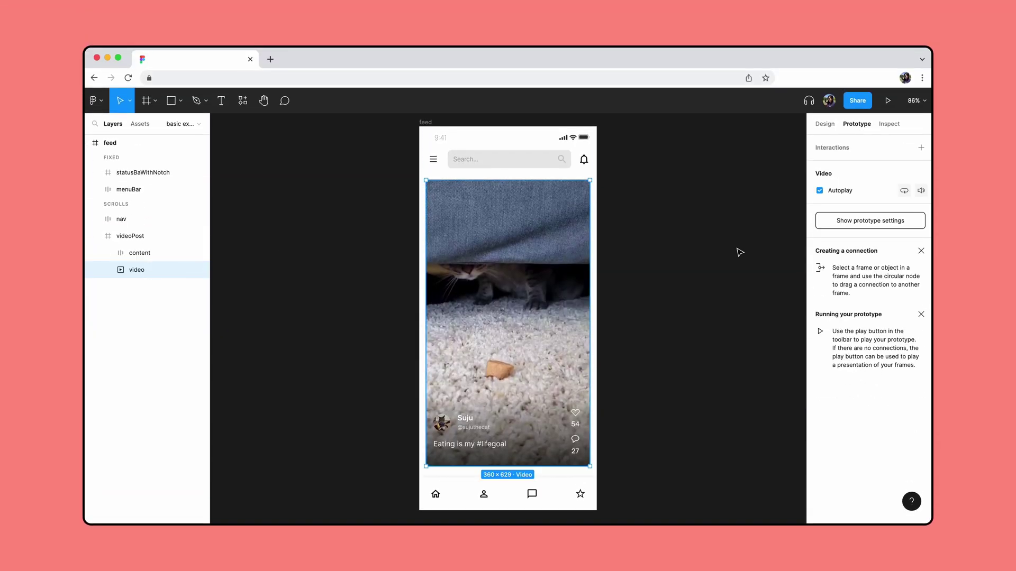
left_click(921, 192)
left_click(921, 147)
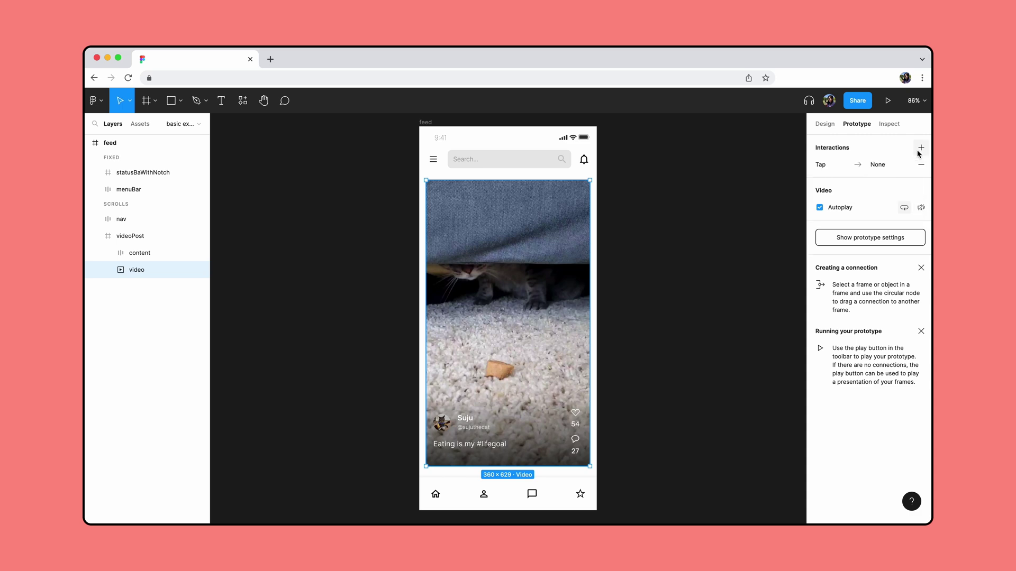
left_click(846, 164)
left_click(709, 207)
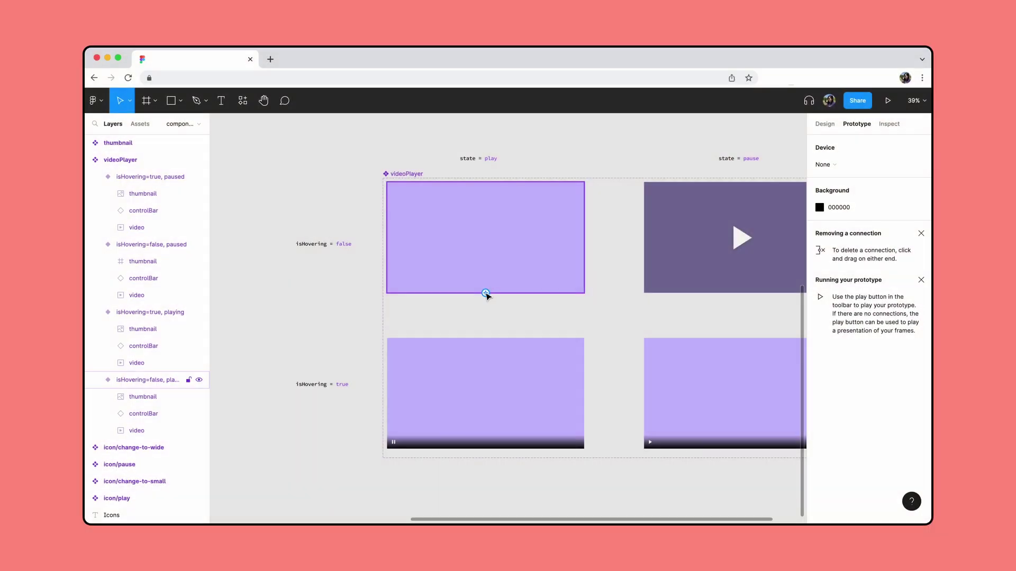
Step: Link the non-hover videoPlayer variant to the hover variant on Mouse enter with Smart animate
left_click_drag(485, 294, 488, 344)
left_click(711, 191)
left_click(744, 263)
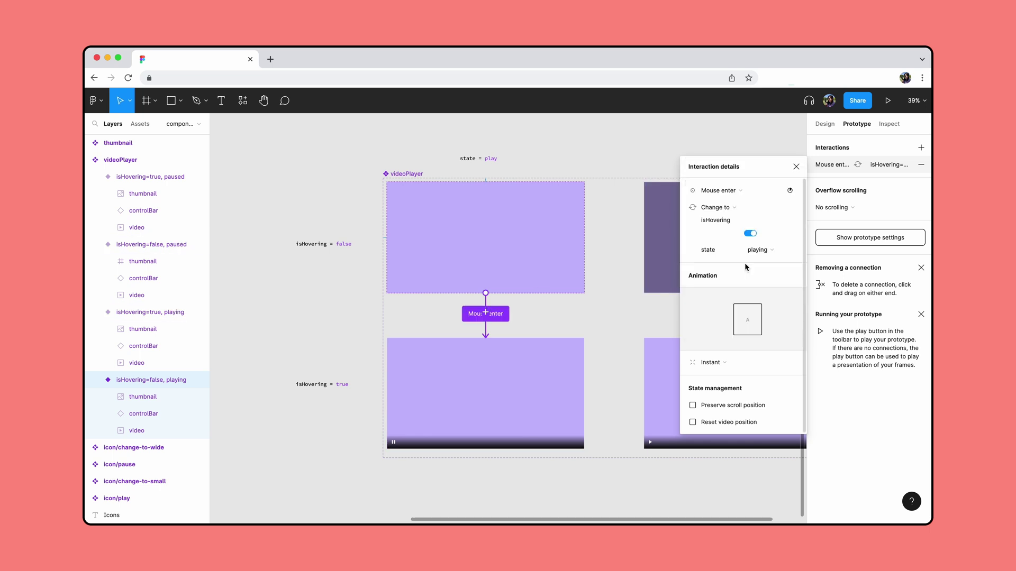
left_click(712, 363)
left_click(751, 386)
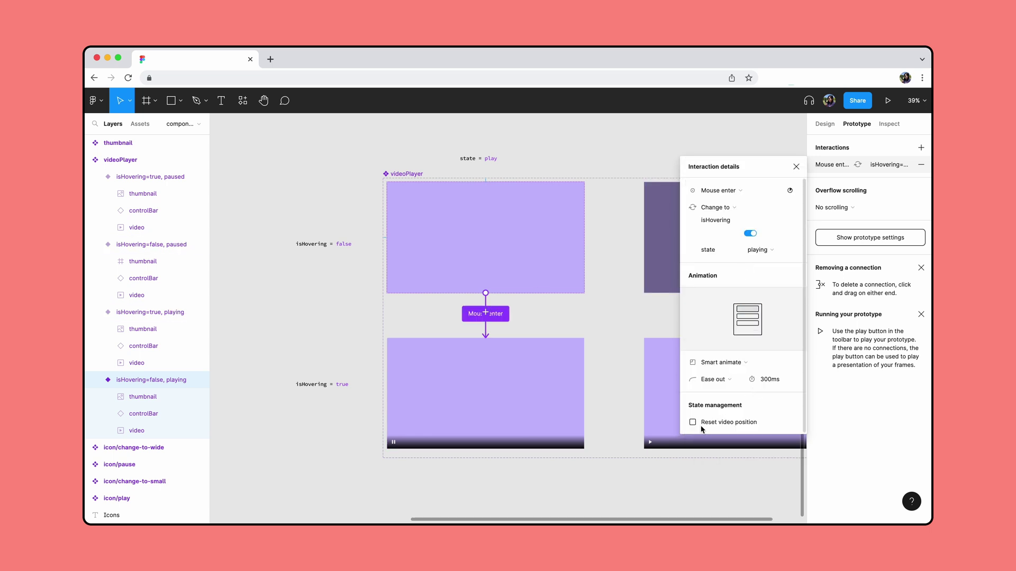
Step: Link the hover variant back to the top variant with a Mouse leave trigger
left_click(508, 379)
left_click_drag(493, 338, 485, 285)
left_click(712, 191)
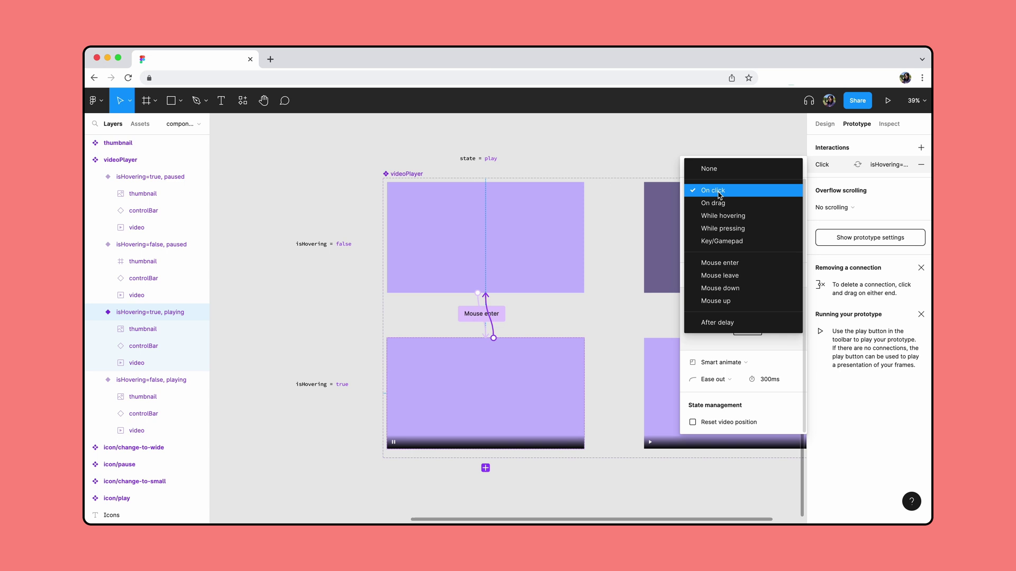
left_click(720, 275)
scroll(635, 318, "right", 3)
left_click(562, 310)
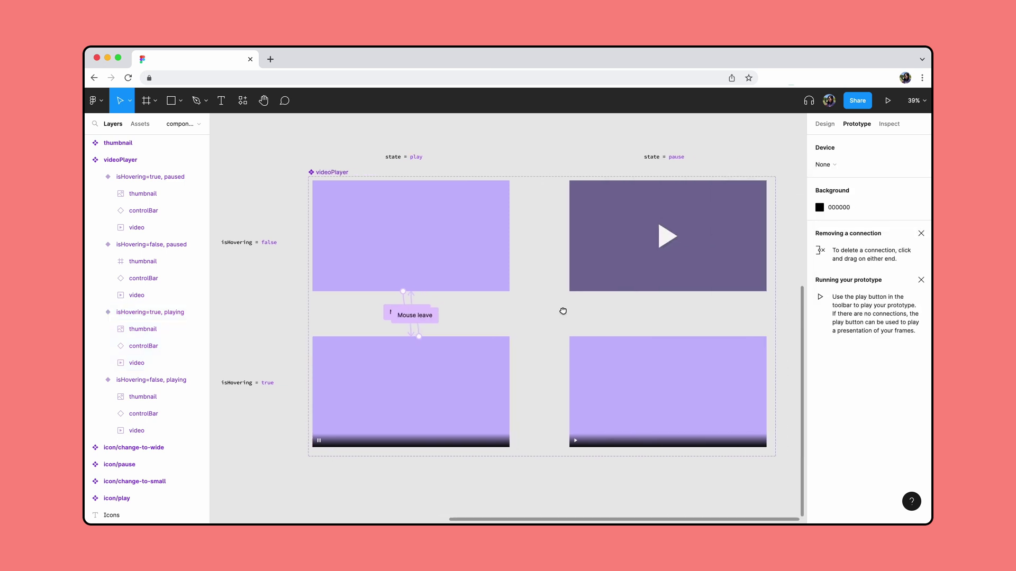
left_click(668, 313)
left_click(711, 191)
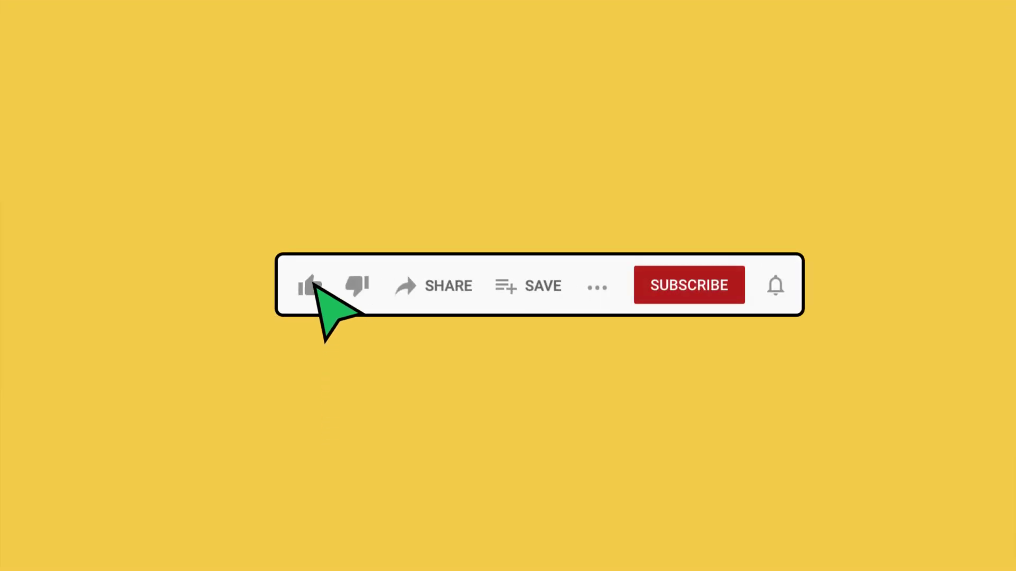